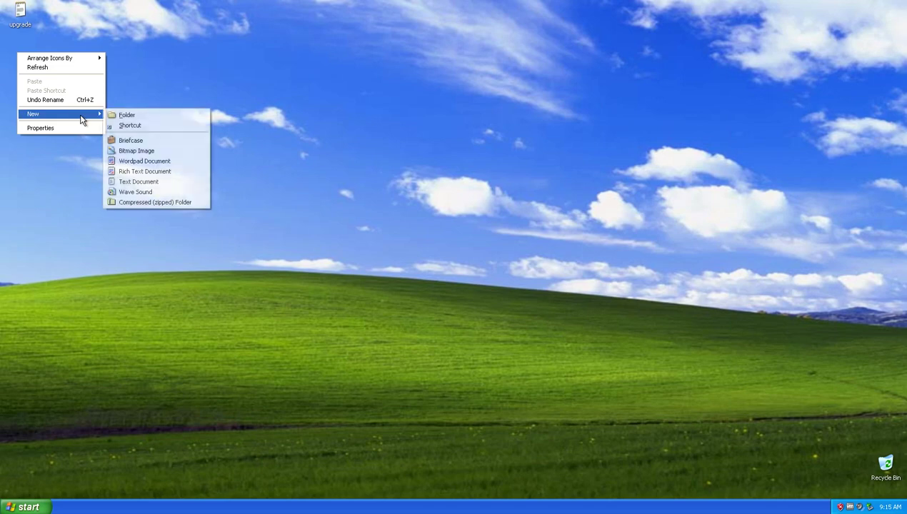
Create a new bitmap image named bla-paint on the desktop, open it once and close the picture viewer
{"action": "left_click", "coordinate": [135, 150]}
{"action": "type", "text": "bl"}
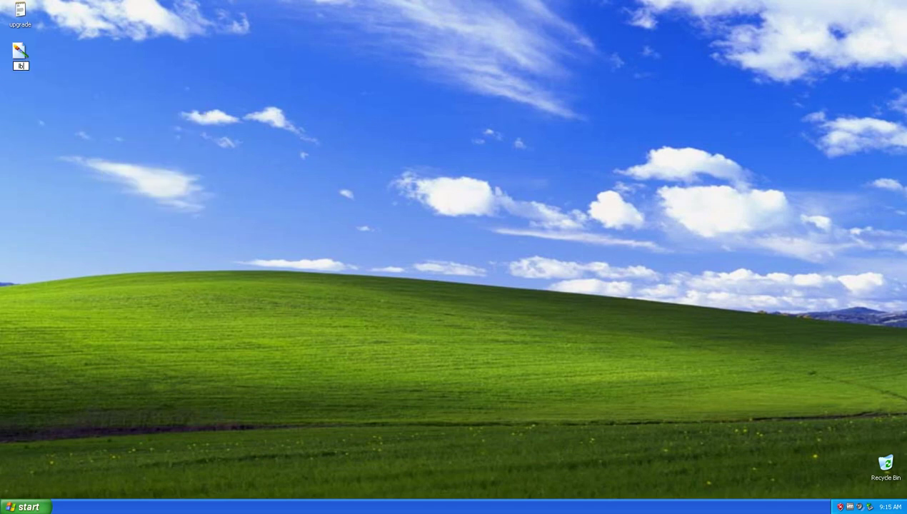
{"action": "type", "text": "a-paint"}
{"action": "key", "text": "Return"}
{"action": "key", "text": "Return"}
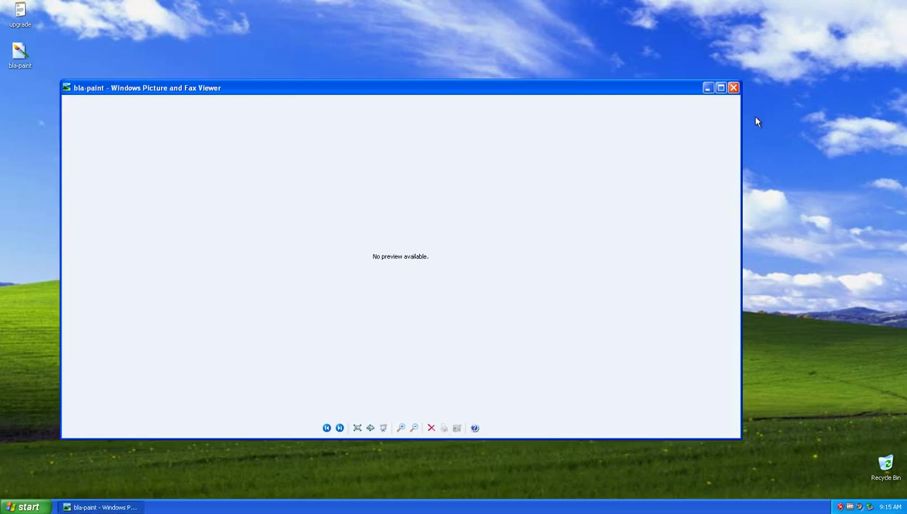
{"action": "left_click", "coordinate": [733, 87]}
Edit the bla-paint image in Paint: brush "XP" in orange with a purple stick figure beside it, and close Paint
{"action": "right_click", "coordinate": [20, 54]}
{"action": "left_click", "coordinate": [31, 67]}
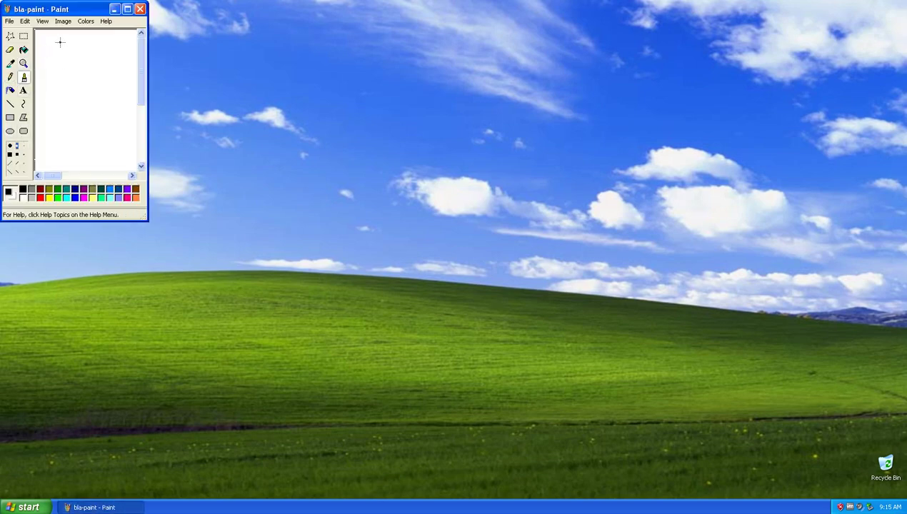
{"action": "mouse_move", "coordinate": [60, 43]}
{"action": "left_mouse_down"}
{"action": "mouse_move", "coordinate": [44, 66]}
{"action": "mouse_move", "coordinate": [76, 52]}
{"action": "mouse_move", "coordinate": [112, 71]}
{"action": "mouse_move", "coordinate": [110, 38]}
{"action": "left_mouse_up"}
{"action": "key", "text": "ctrl+z"}
{"action": "left_click", "coordinate": [137, 199]}
{"action": "left_click", "coordinate": [128, 188]}
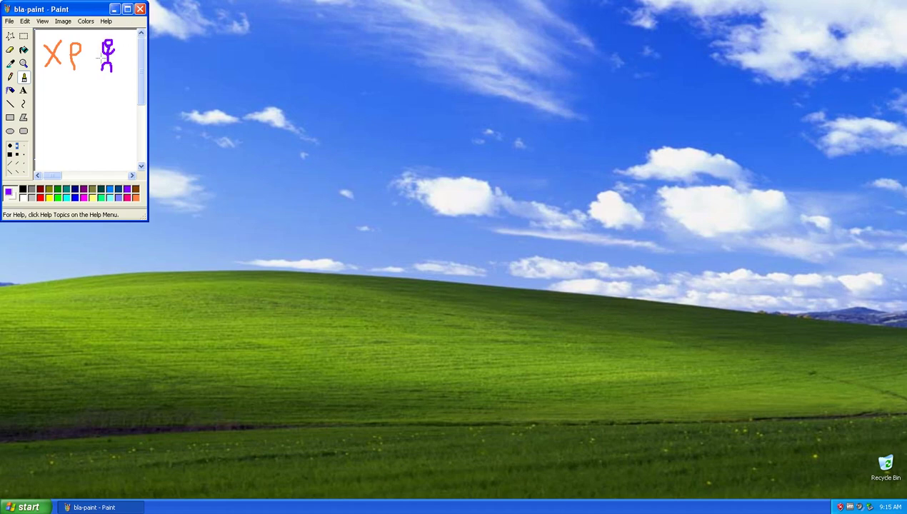
{"action": "left_click", "coordinate": [140, 9]}
Show the computer's System Properties and run winver, placing the two windows side by side
{"action": "key", "text": "super"}
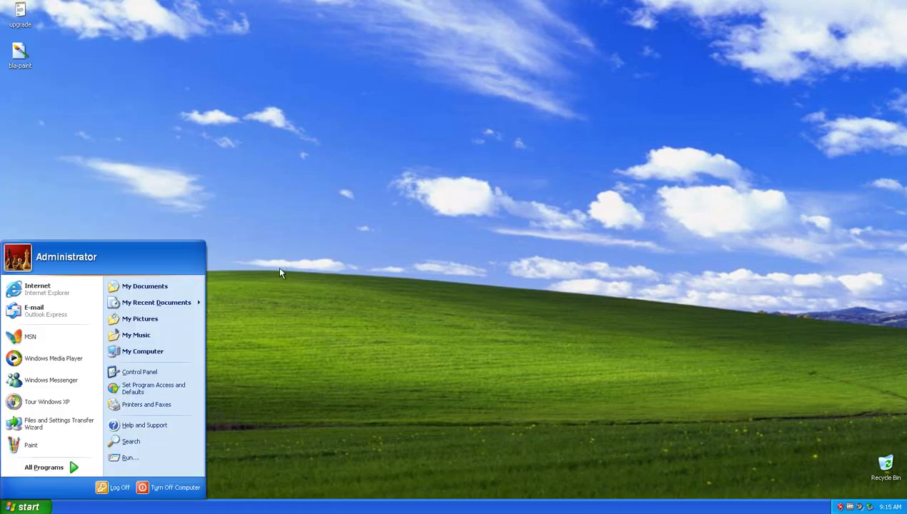
{"action": "right_click", "coordinate": [191, 349]}
{"action": "left_click", "coordinate": [215, 441]}
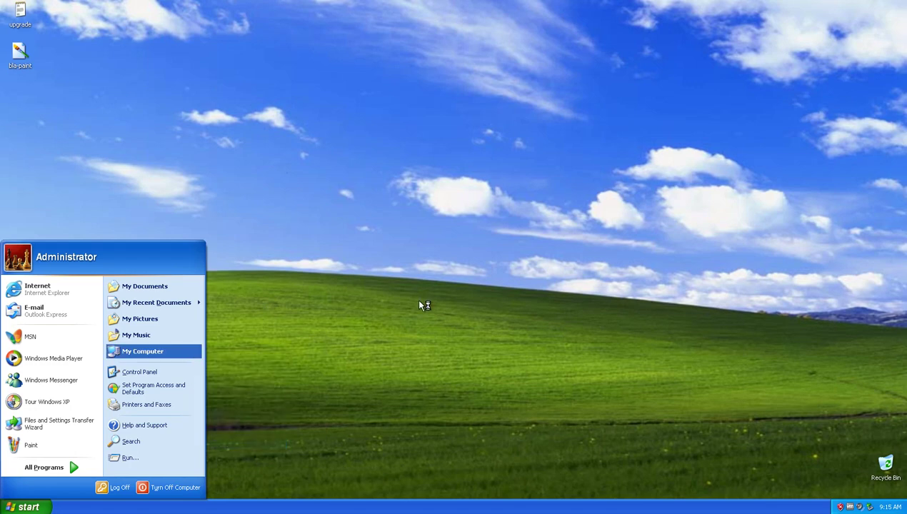
{"action": "key", "text": "super+r"}
{"action": "type", "text": "winver"}
{"action": "key", "text": "Return"}
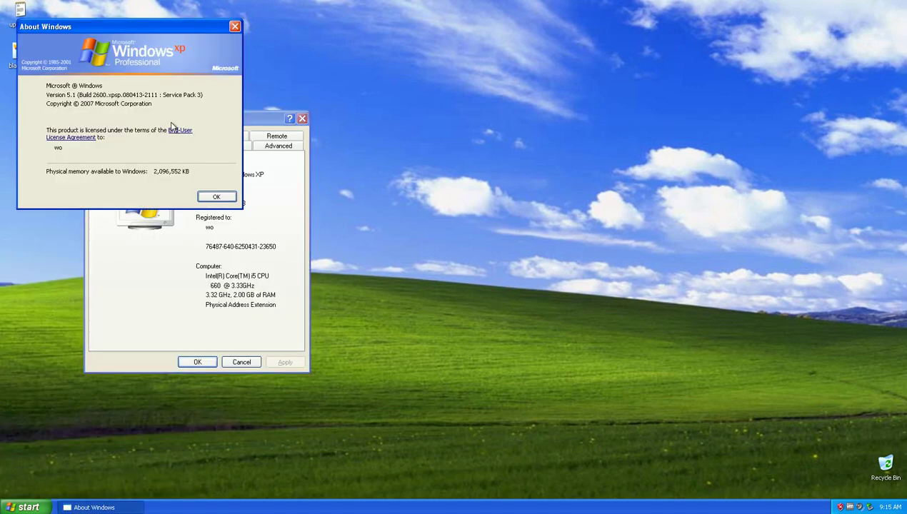
{"action": "left_click_drag", "start_coordinate": [122, 35], "coordinate": [618, 130]}
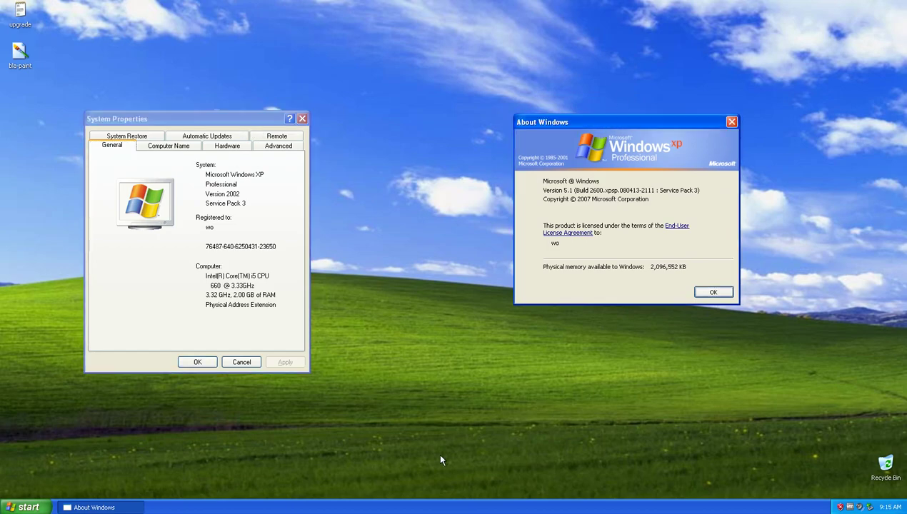
Look through the End-User License Agreement from the version dialog, and close all the information windows
{"action": "left_click", "coordinate": [672, 227]}
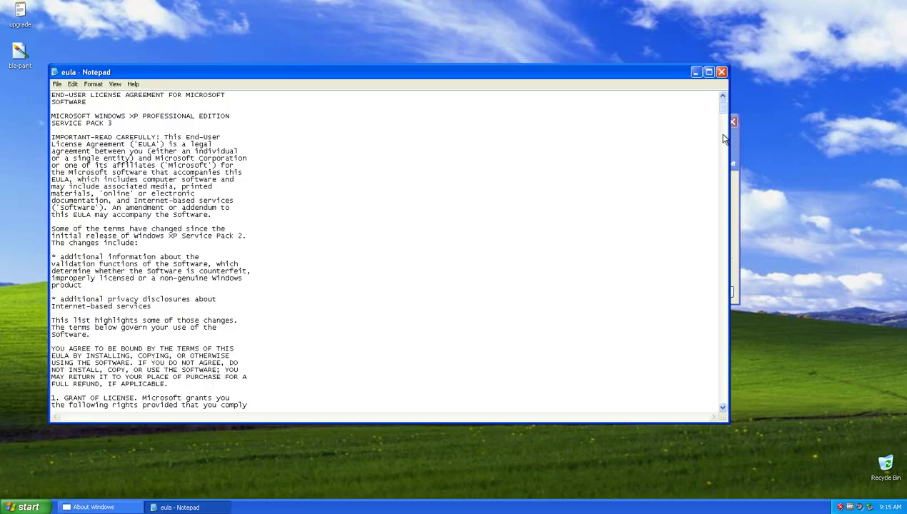
{"action": "scroll", "coordinate": [723, 139], "scroll_direction": "down", "scroll_amount": 20}
{"action": "scroll", "coordinate": [724, 140], "scroll_direction": "up", "scroll_amount": 20}
{"action": "left_click", "coordinate": [721, 72]}
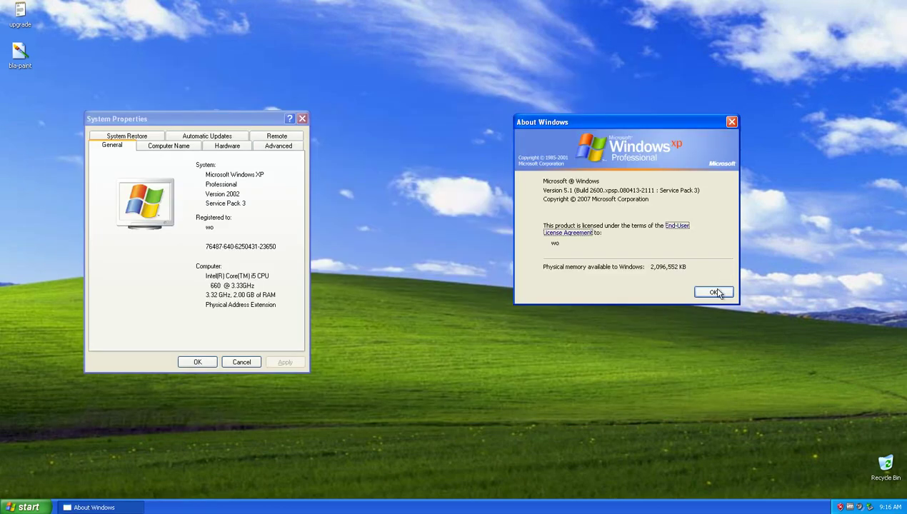
{"action": "left_click", "coordinate": [714, 293]}
{"action": "left_click", "coordinate": [208, 363]}
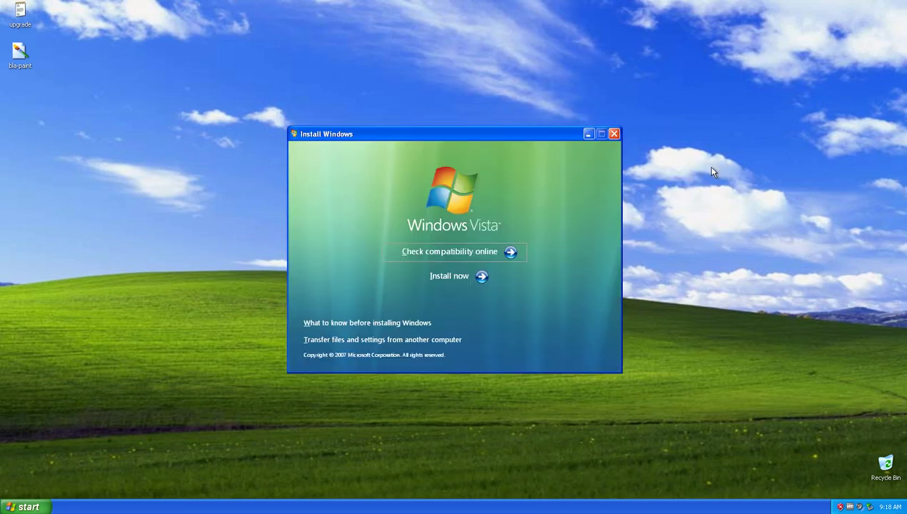
Start the Windows Vista installation without getting the latest updates and continue without entering a product key
{"action": "left_click", "coordinate": [521, 251]}
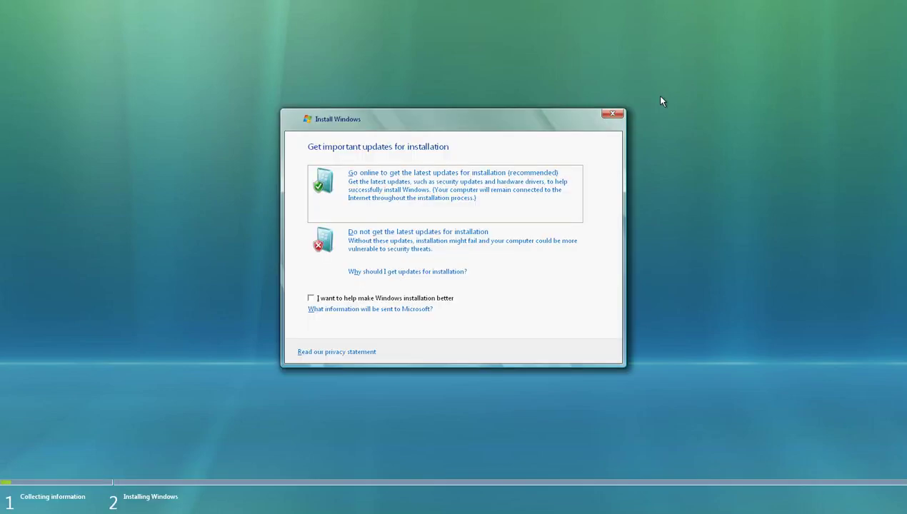
{"action": "left_click", "coordinate": [389, 232]}
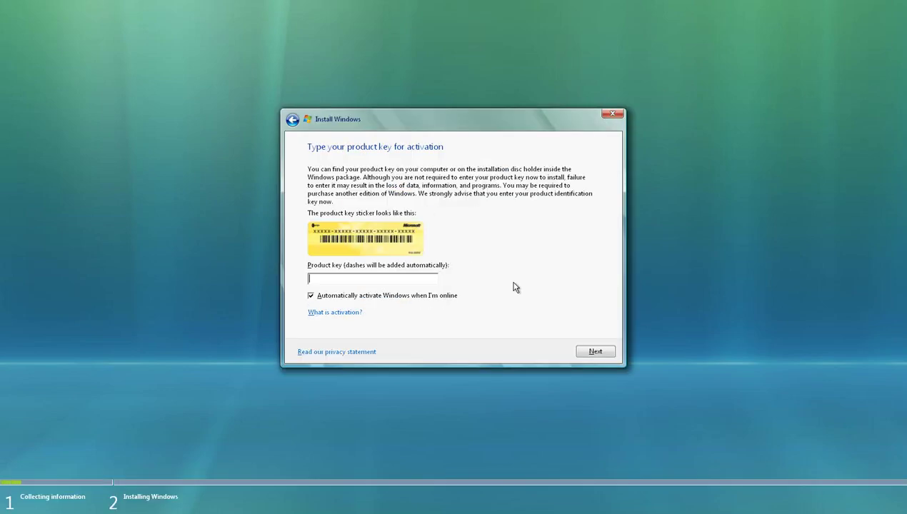
{"action": "left_click", "coordinate": [595, 353]}
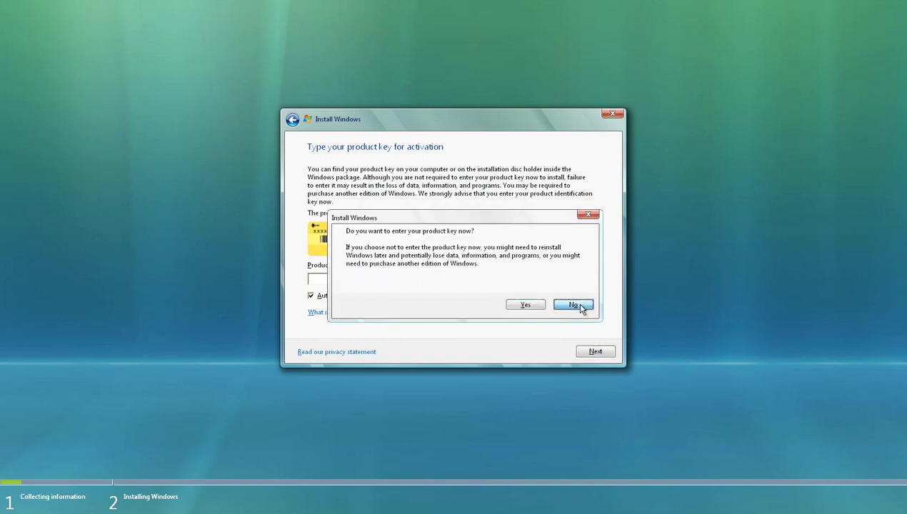
{"action": "left_click", "coordinate": [573, 293]}
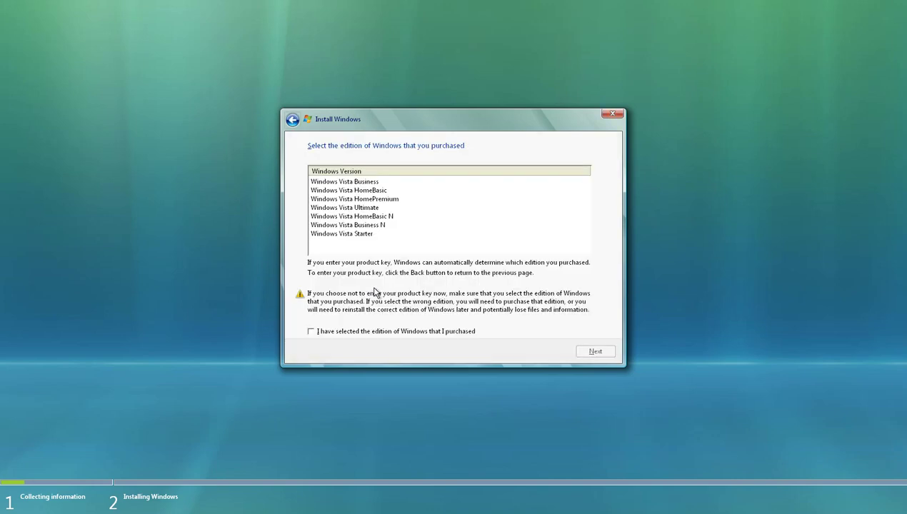
Select the Windows Vista Ultimate edition and confirm it as the purchased edition
{"action": "left_click", "coordinate": [359, 209]}
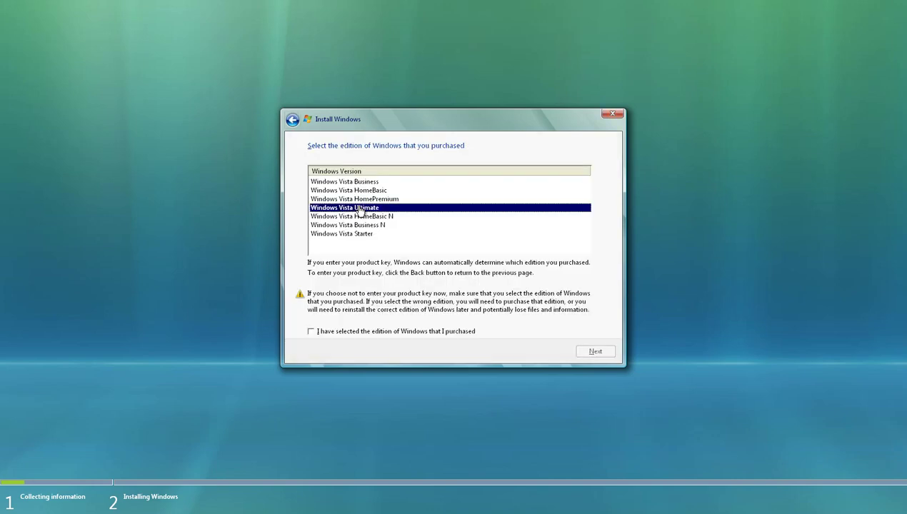
{"action": "left_click", "coordinate": [347, 332]}
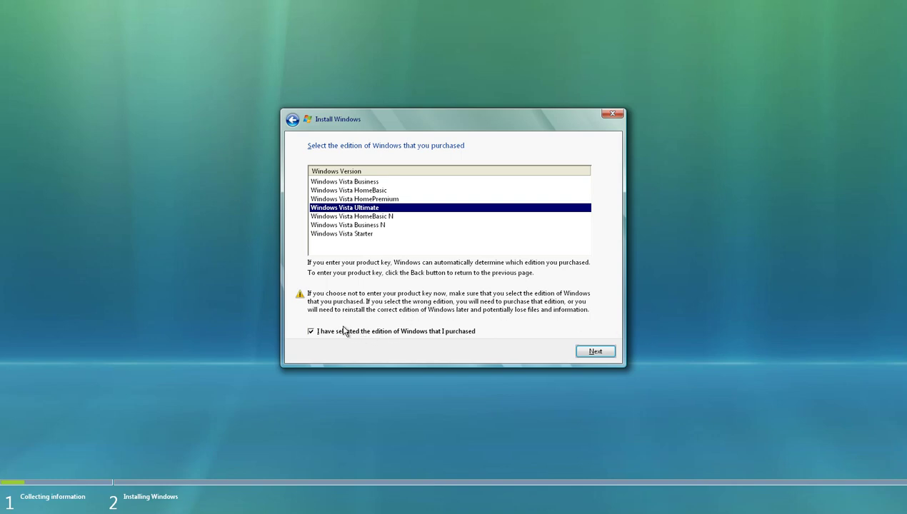
{"action": "key", "text": "Return"}
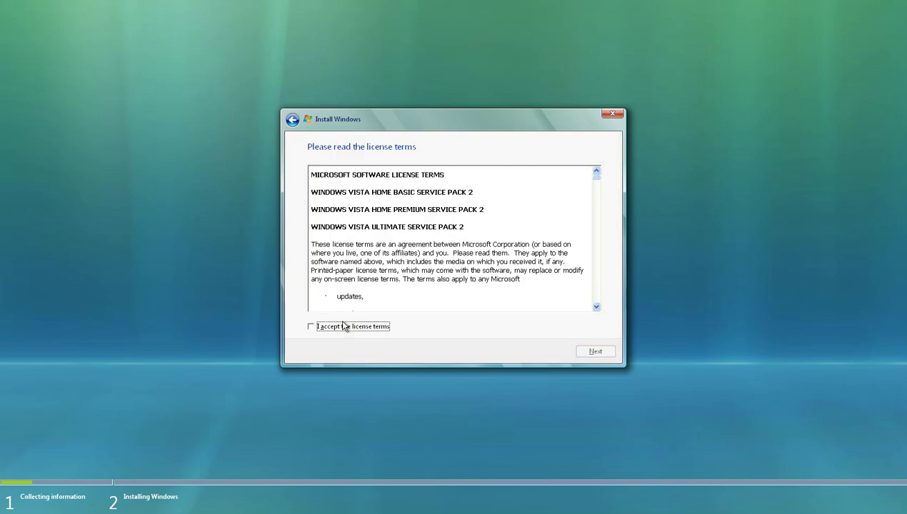
Accept the license terms and start an Upgrade installation, continuing past the compatibility report
{"action": "left_click", "coordinate": [354, 328]}
{"action": "left_click", "coordinate": [604, 353]}
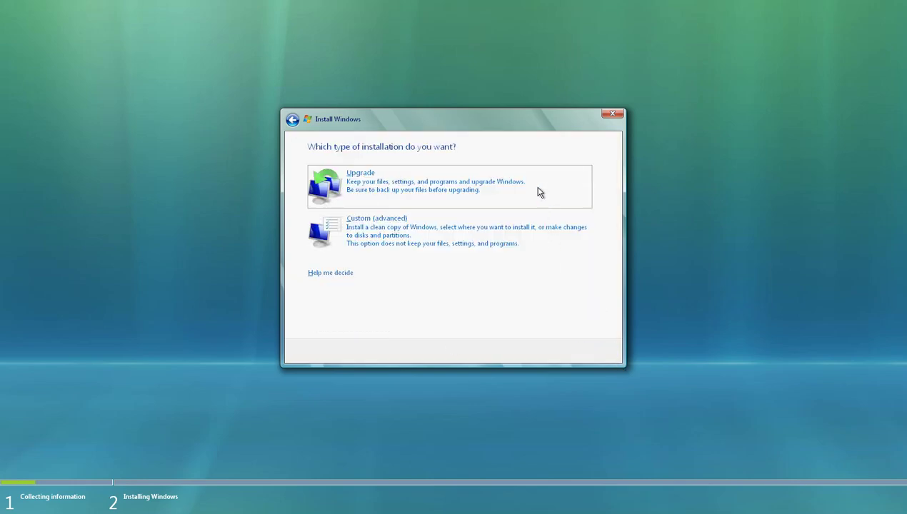
{"action": "left_click", "coordinate": [540, 193]}
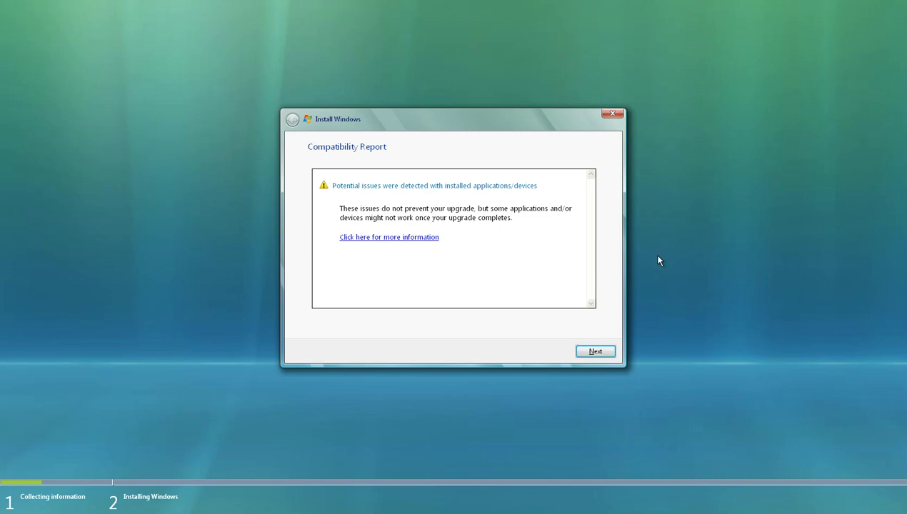
{"action": "left_click", "coordinate": [598, 351]}
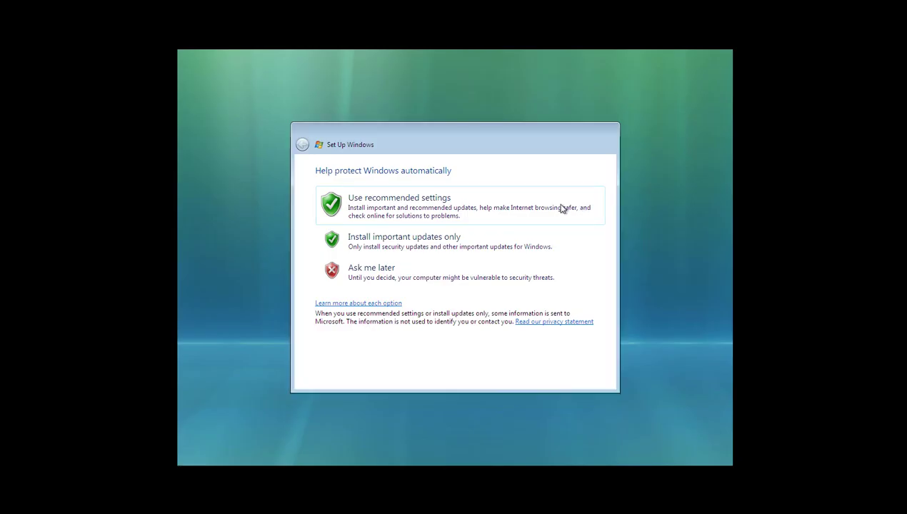
Finish the Windows setup with the recommended protection settings and the preset time zone, date and time
{"action": "left_click", "coordinate": [399, 213]}
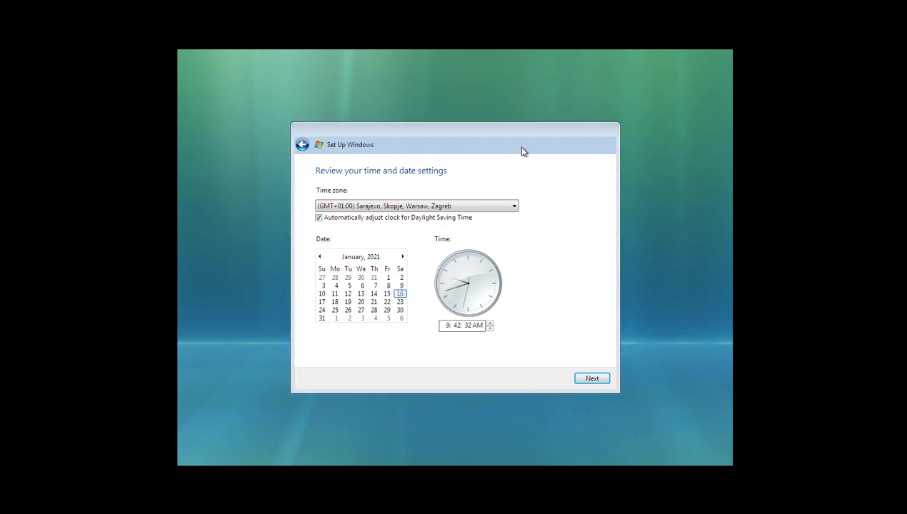
{"action": "left_click", "coordinate": [598, 375]}
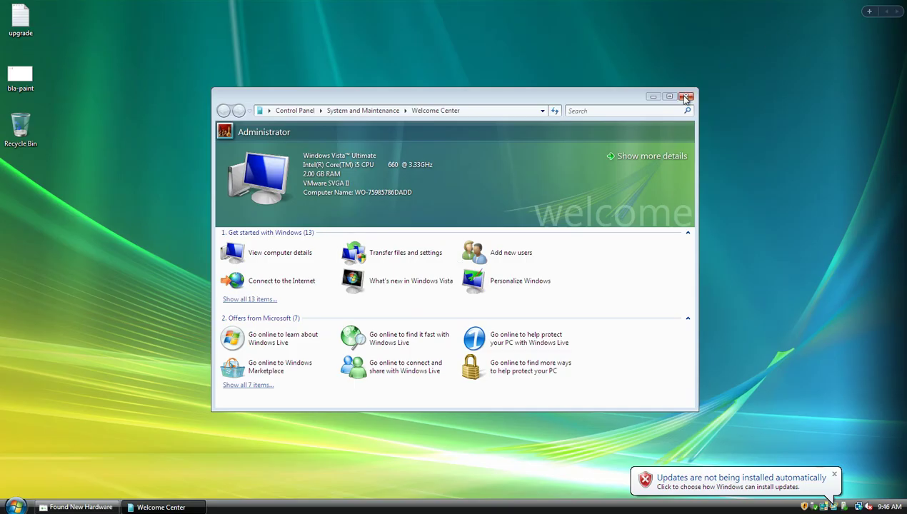
Close the Welcome Center and the update notification, and postpone the Multimedia Audio Controller driver installation
{"action": "left_click", "coordinate": [687, 96]}
{"action": "left_click", "coordinate": [833, 474]}
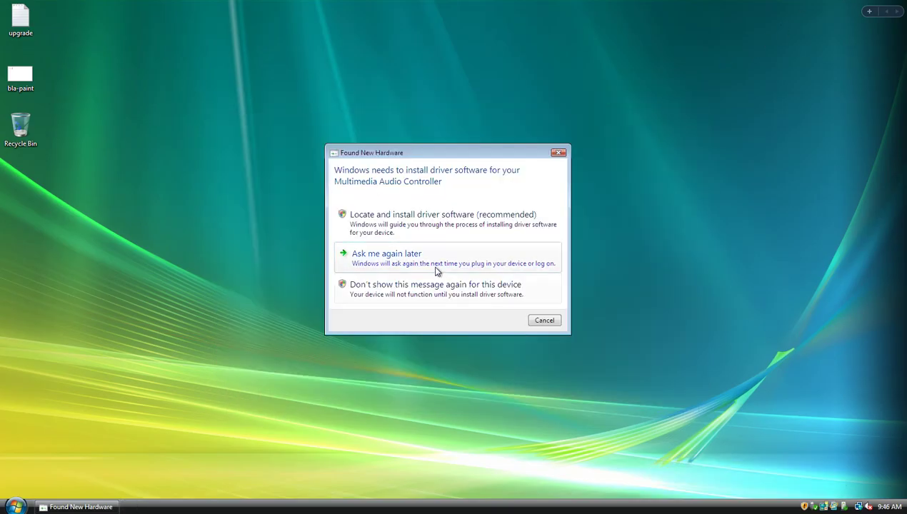
{"action": "left_click", "coordinate": [435, 269]}
Add the line "Windows Vista" below "Windows XP" in the desktop's upgrade text file and close it
{"action": "double_click", "coordinate": [21, 20]}
{"action": "left_click", "coordinate": [247, 143]}
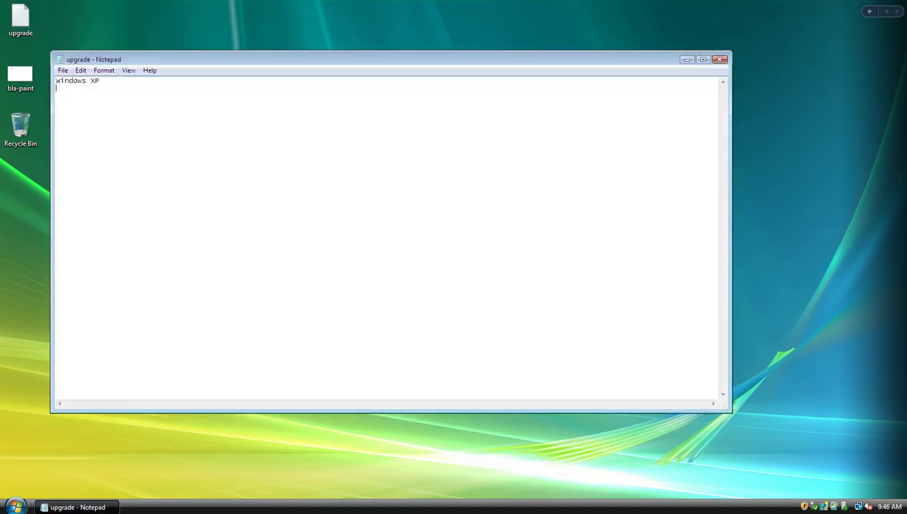
{"action": "type", "text": "windows vista"}
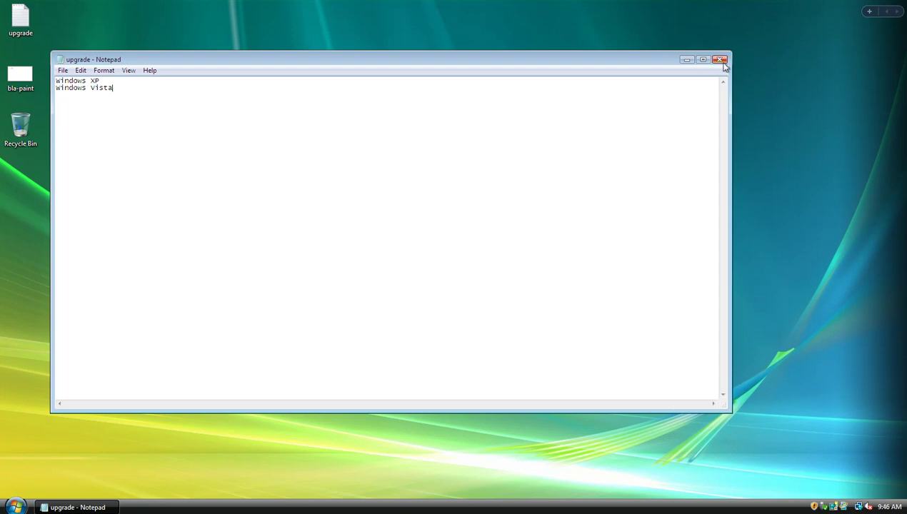
{"action": "left_click", "coordinate": [720, 59]}
Edit bla-paint in Paint: brush "Vista" in pink below "XP", followed by green and purple scribbles, and close it
{"action": "right_click", "coordinate": [24, 76]}
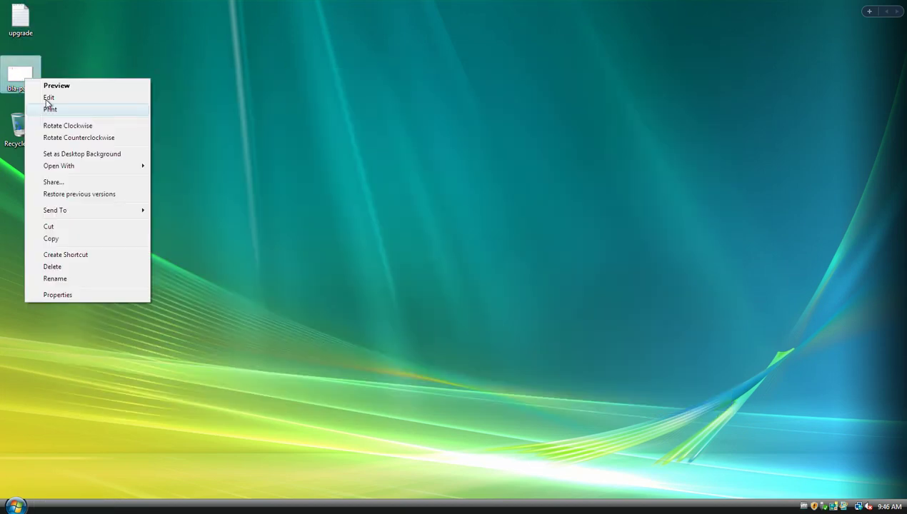
{"action": "left_click", "coordinate": [47, 96]}
{"action": "left_click", "coordinate": [26, 76]}
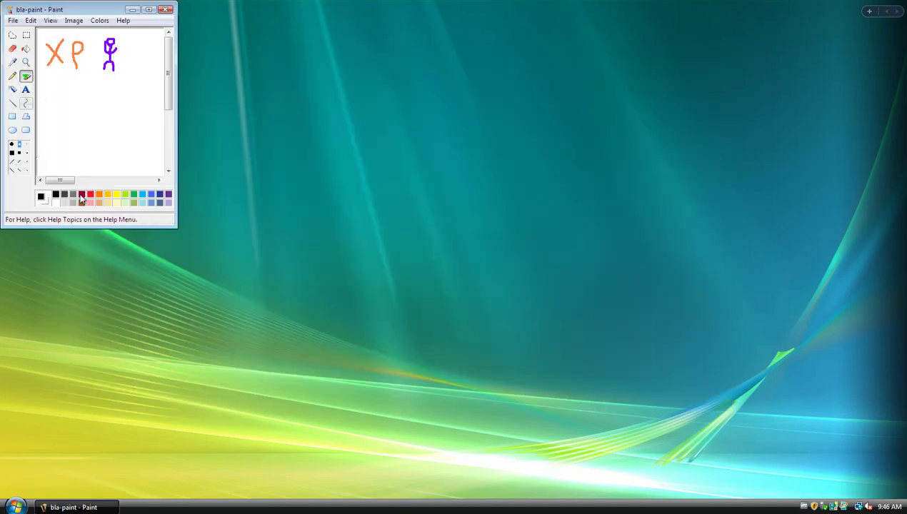
{"action": "left_click", "coordinate": [90, 203]}
{"action": "mouse_move", "coordinate": [42, 83]}
{"action": "left_mouse_down"}
{"action": "mouse_move", "coordinate": [54, 92]}
{"action": "mouse_move", "coordinate": [60, 81]}
{"action": "mouse_move", "coordinate": [63, 105]}
{"action": "mouse_move", "coordinate": [79, 93]}
{"action": "mouse_move", "coordinate": [95, 100]}
{"action": "left_mouse_up"}
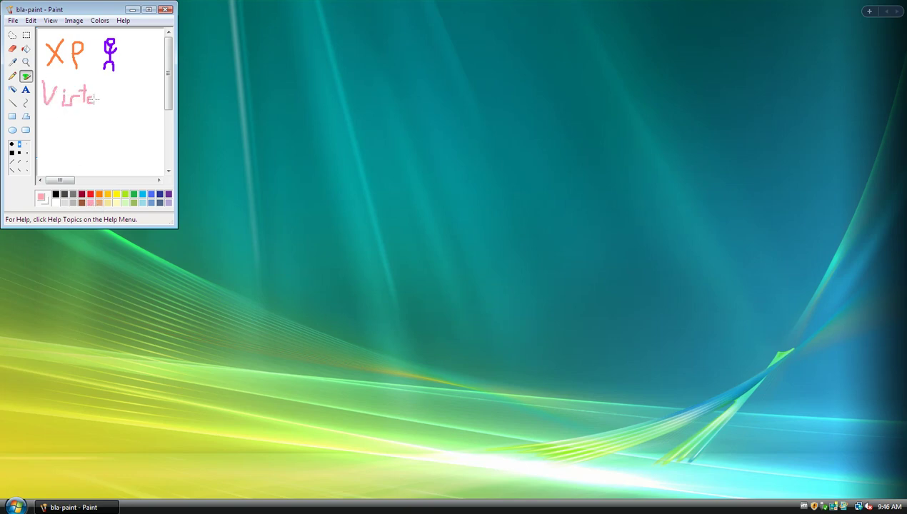
{"action": "left_click", "coordinate": [134, 202]}
{"action": "mouse_move", "coordinate": [105, 99]}
{"action": "left_mouse_down"}
{"action": "mouse_move", "coordinate": [155, 90]}
{"action": "mouse_move", "coordinate": [152, 100]}
{"action": "mouse_move", "coordinate": [162, 87]}
{"action": "left_mouse_up"}
{"action": "left_click", "coordinate": [168, 193]}
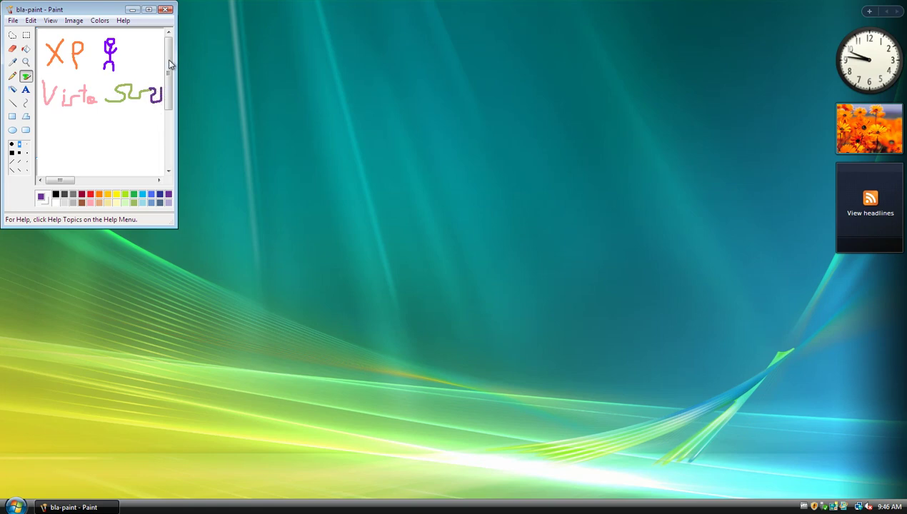
{"action": "left_click", "coordinate": [165, 9]}
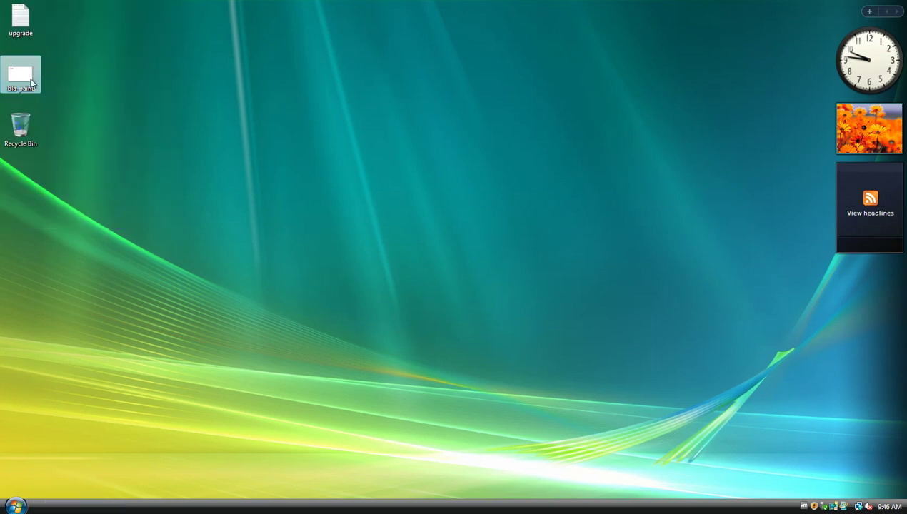
Open the computer's System properties and enlarge the window to show all of its information
{"action": "key", "text": "super"}
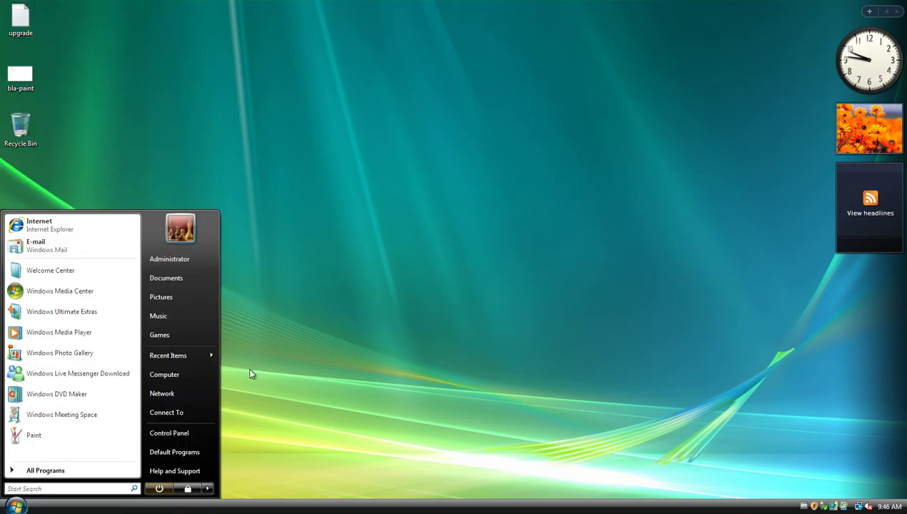
{"action": "right_click", "coordinate": [187, 374]}
{"action": "left_click", "coordinate": [218, 479]}
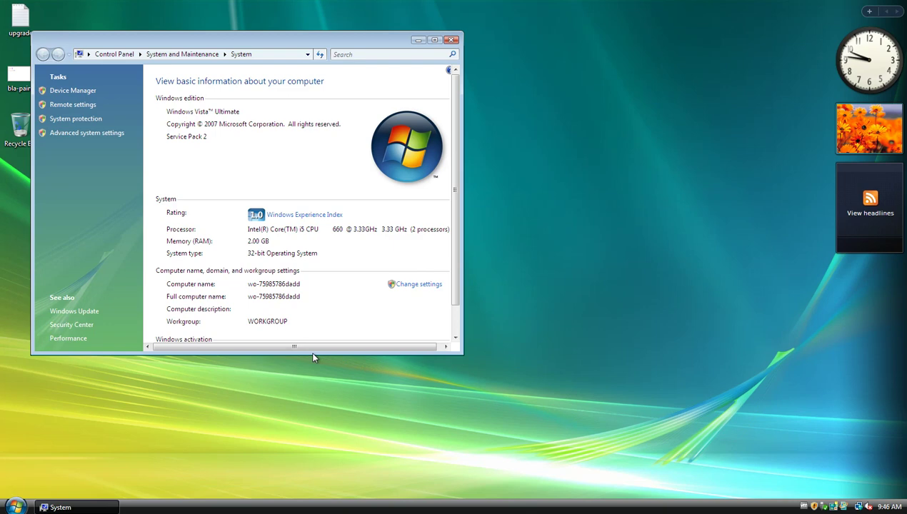
{"action": "left_click_drag", "start_coordinate": [313, 354], "coordinate": [314, 386]}
{"action": "left_click_drag", "start_coordinate": [226, 35], "coordinate": [245, 55]}
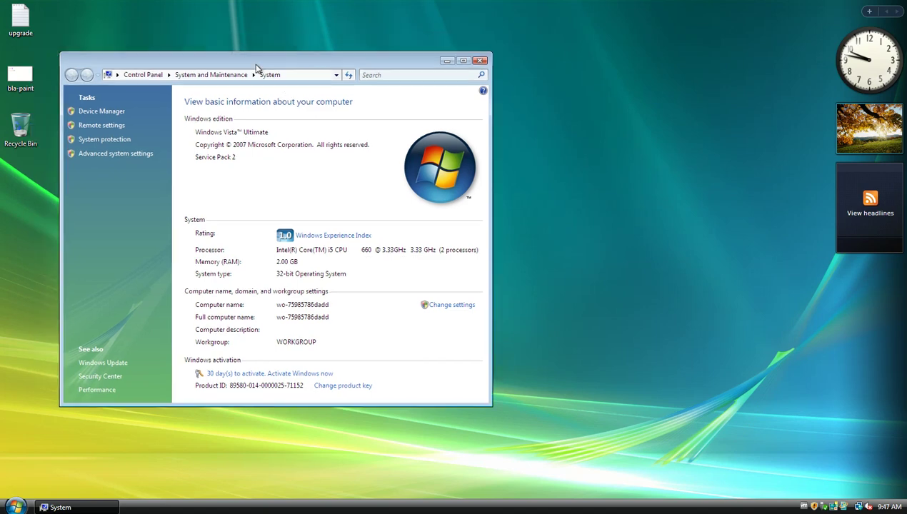
Run winver to show the installed Windows version
{"action": "key", "text": "super+r"}
{"action": "type", "text": "winver"}
{"action": "key", "text": "Return"}
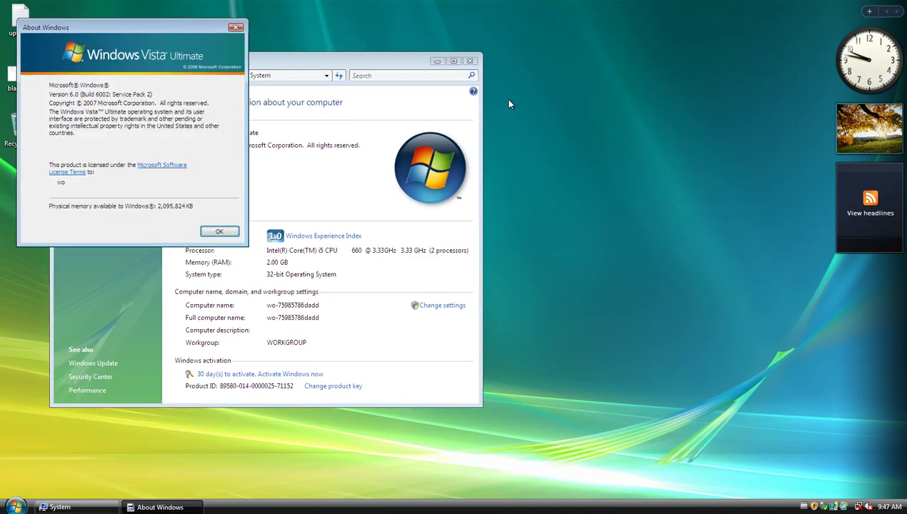
Move the About Windows dialog beside the System window, look through the Microsoft Software License Terms, and close all the windows
{"action": "left_click_drag", "start_coordinate": [62, 36], "coordinate": [571, 70]}
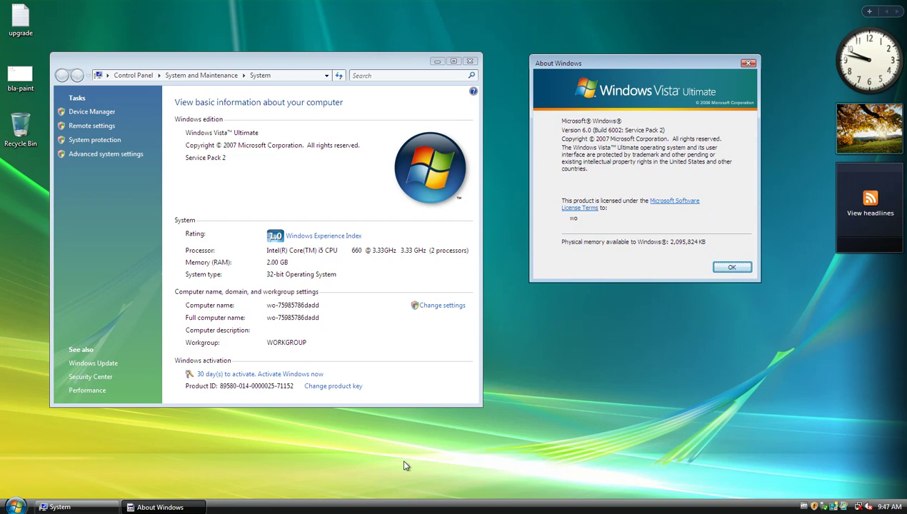
{"action": "left_click", "coordinate": [670, 205]}
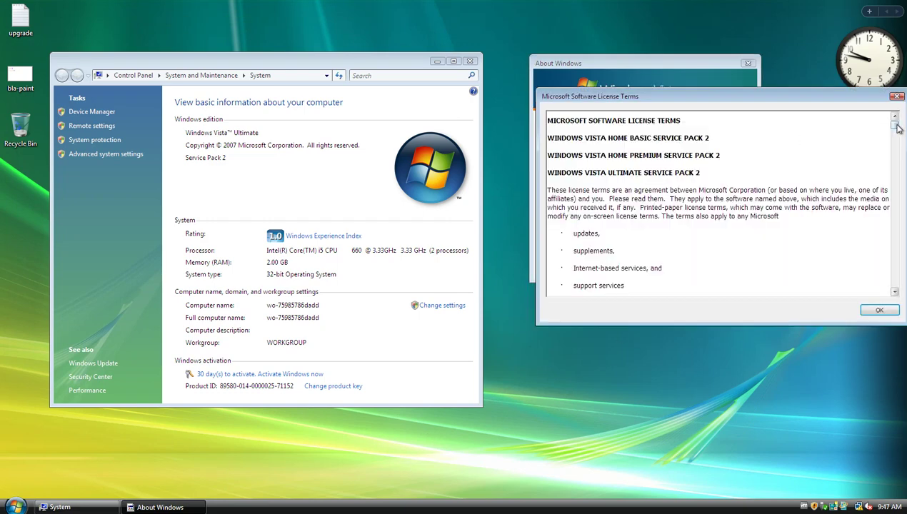
{"action": "scroll", "coordinate": [885, 314], "scroll_direction": "down", "scroll_amount": 10}
{"action": "scroll", "coordinate": [885, 313], "scroll_direction": "up", "scroll_amount": 10}
{"action": "key", "text": "Escape"}
{"action": "left_click", "coordinate": [747, 63]}
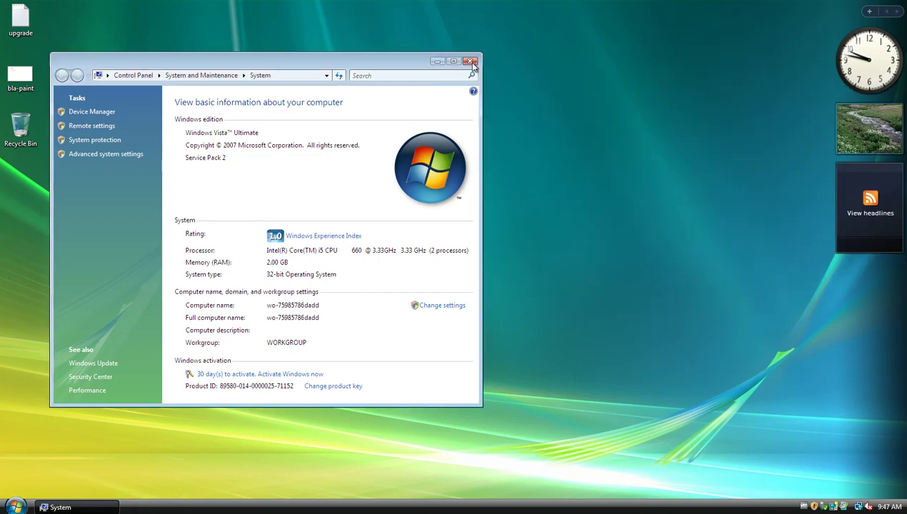
{"action": "left_click", "coordinate": [469, 60]}
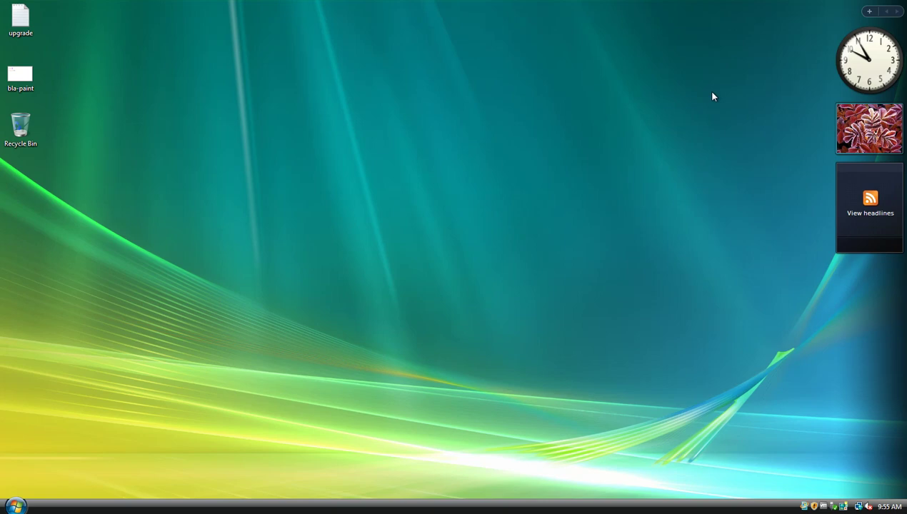
Launch Windows 7 setup from the DVD drive with administrator permission, close the Computer window, and start the installation
{"action": "left_click", "coordinate": [22, 504]}
{"action": "left_click", "coordinate": [163, 375]}
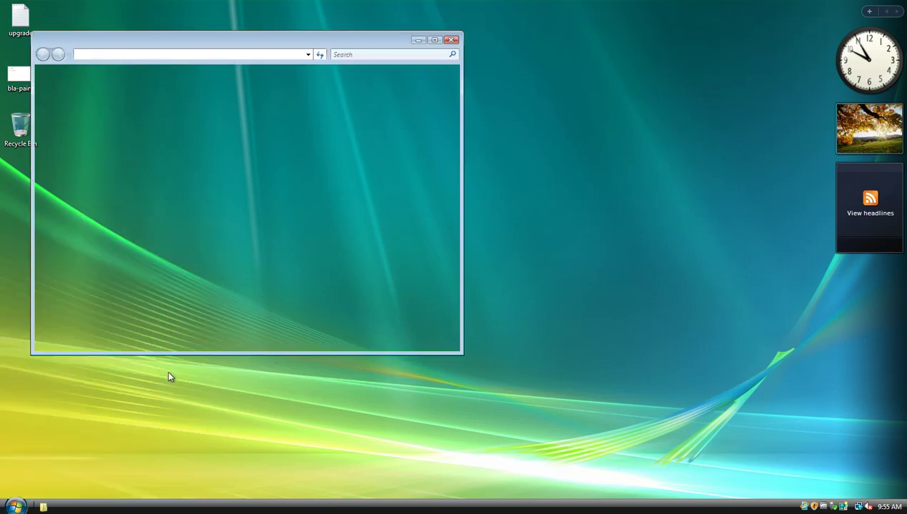
{"action": "double_click", "coordinate": [279, 172]}
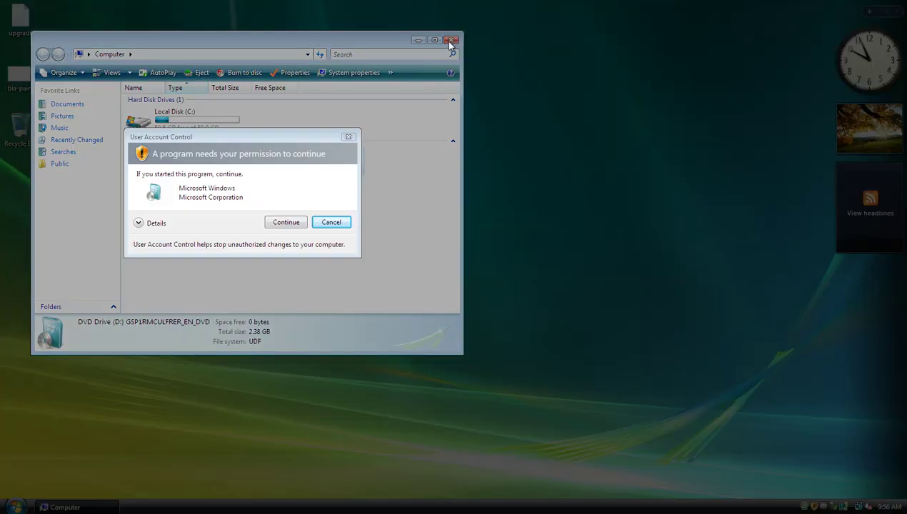
{"action": "left_click", "coordinate": [275, 223]}
{"action": "left_click", "coordinate": [452, 40]}
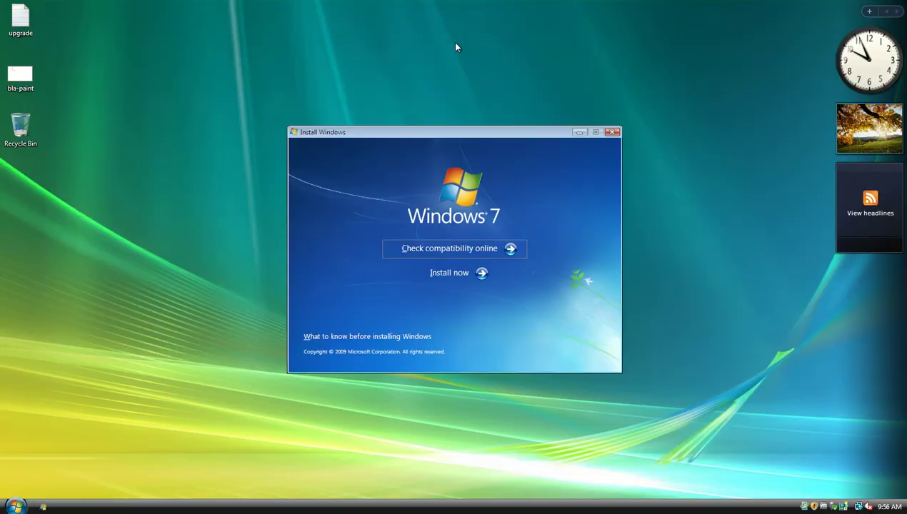
{"action": "left_click", "coordinate": [455, 273]}
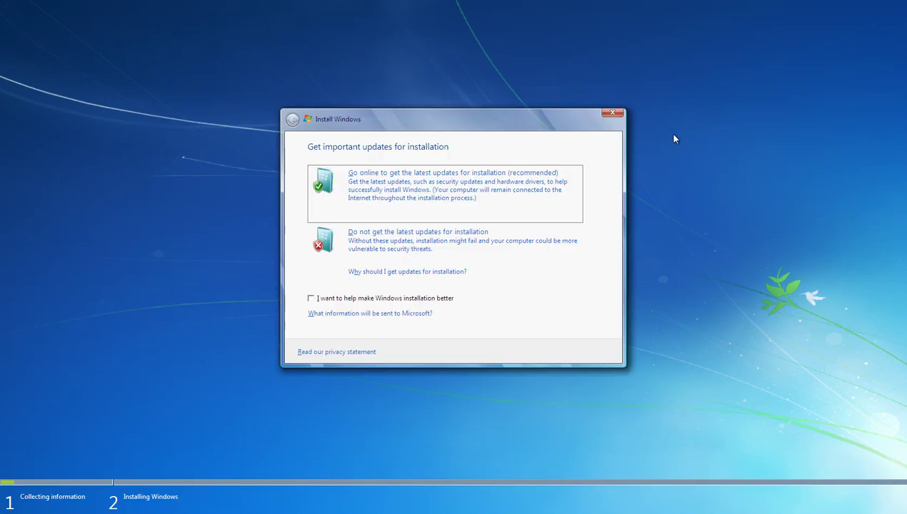
Decline the latest installation updates, accept the license terms, and choose an upgrade installation, continuing past the compatibility report
{"action": "left_click", "coordinate": [347, 251]}
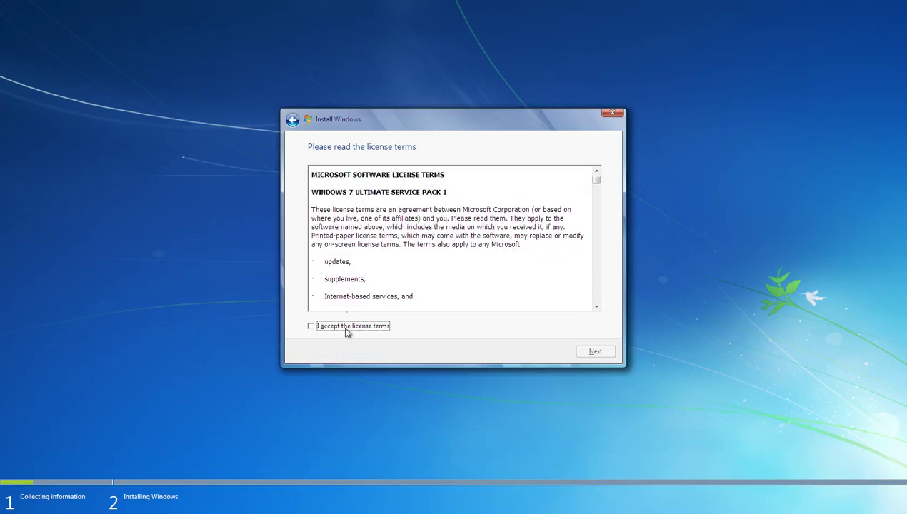
{"action": "left_click", "coordinate": [347, 325]}
{"action": "left_click", "coordinate": [593, 349]}
{"action": "left_click", "coordinate": [494, 197]}
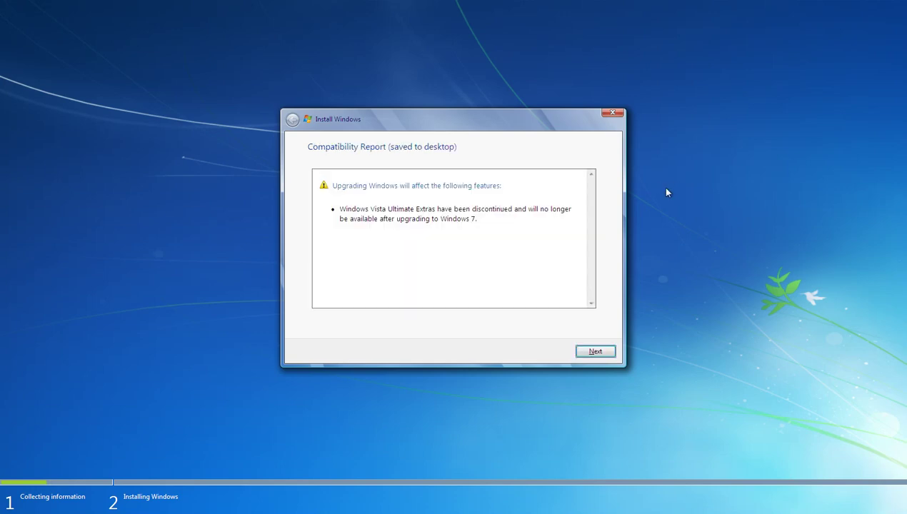
{"action": "left_click", "coordinate": [602, 353]}
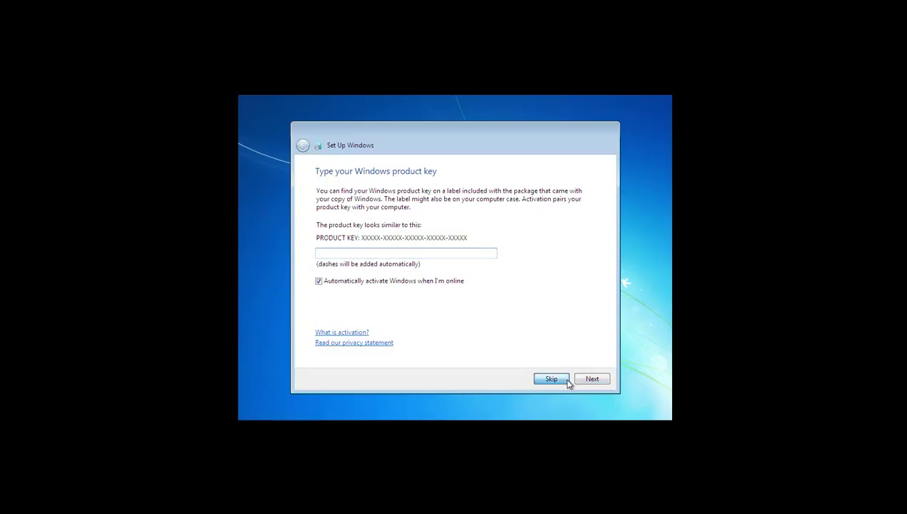
Skip the product key, use the recommended protection settings, and complete the remaining Windows setup pages
{"action": "left_click", "coordinate": [559, 378]}
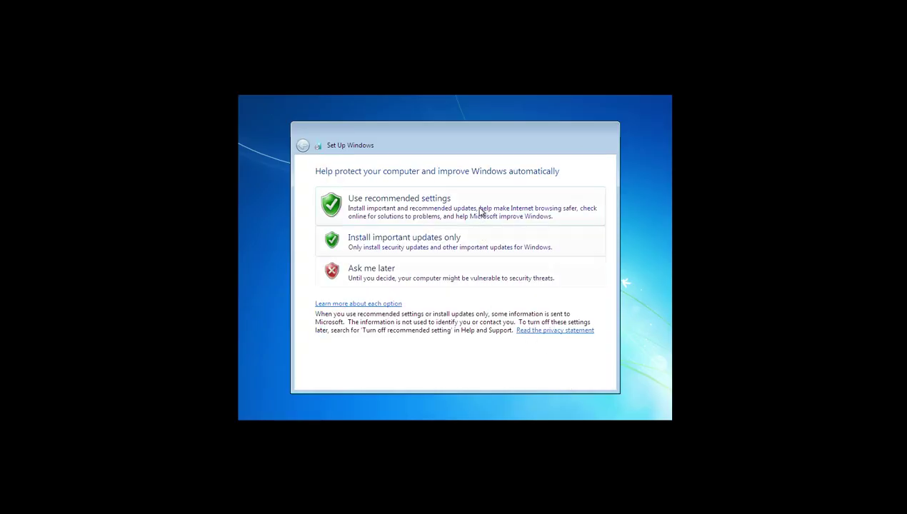
{"action": "left_click", "coordinate": [481, 212]}
{"action": "left_click", "coordinate": [593, 377]}
{"action": "left_click", "coordinate": [575, 337]}
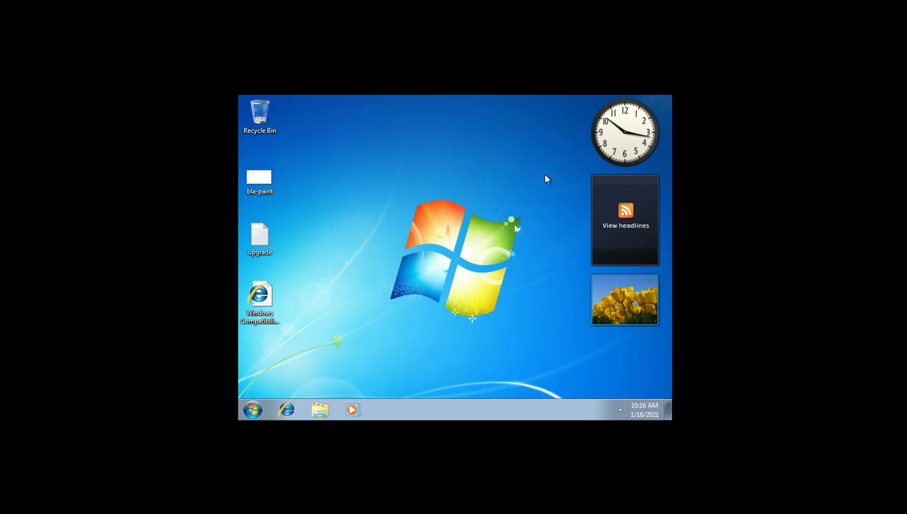
Change the screen resolution to 1440 × 900, keep the new display settings, and close the window
{"action": "right_click", "coordinate": [357, 187]}
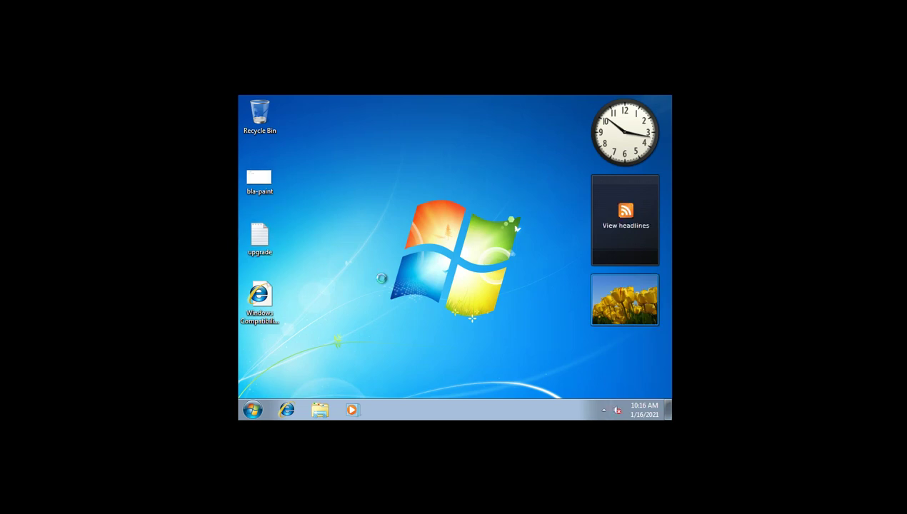
{"action": "left_click", "coordinate": [383, 279]}
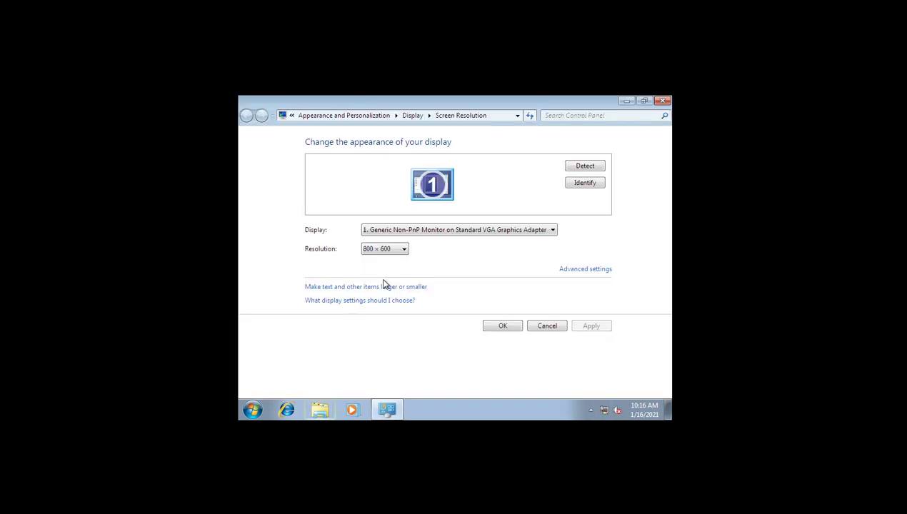
{"action": "left_click", "coordinate": [404, 250]}
{"action": "left_click", "coordinate": [404, 294]}
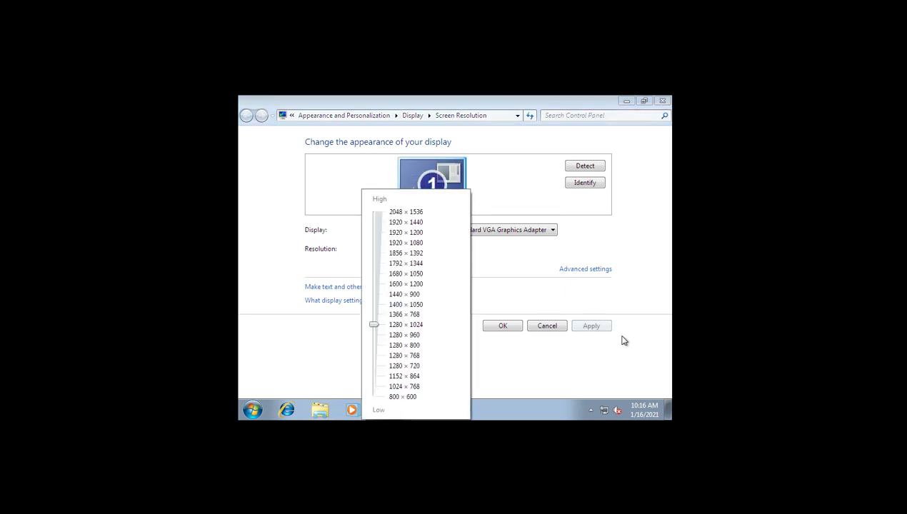
{"action": "left_click", "coordinate": [603, 326]}
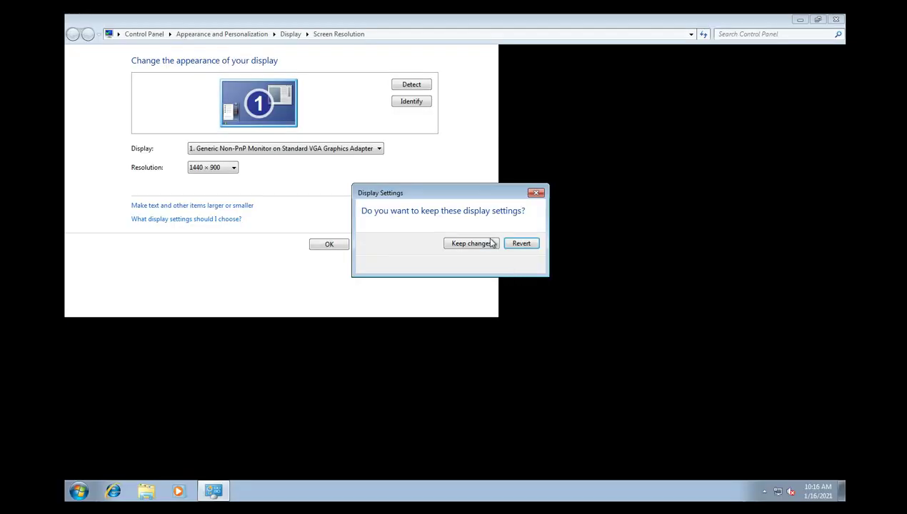
{"action": "left_click", "coordinate": [488, 244]}
{"action": "left_click", "coordinate": [835, 19]}
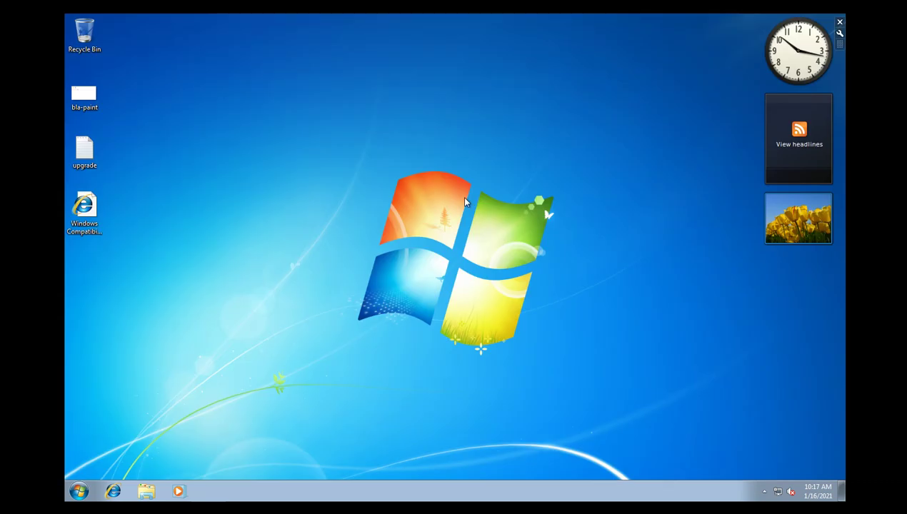
Open the desktop's personalization settings, start troubleshooting the Aero effects, and close the settings window
{"action": "right_click", "coordinate": [462, 195]}
{"action": "left_click", "coordinate": [499, 315]}
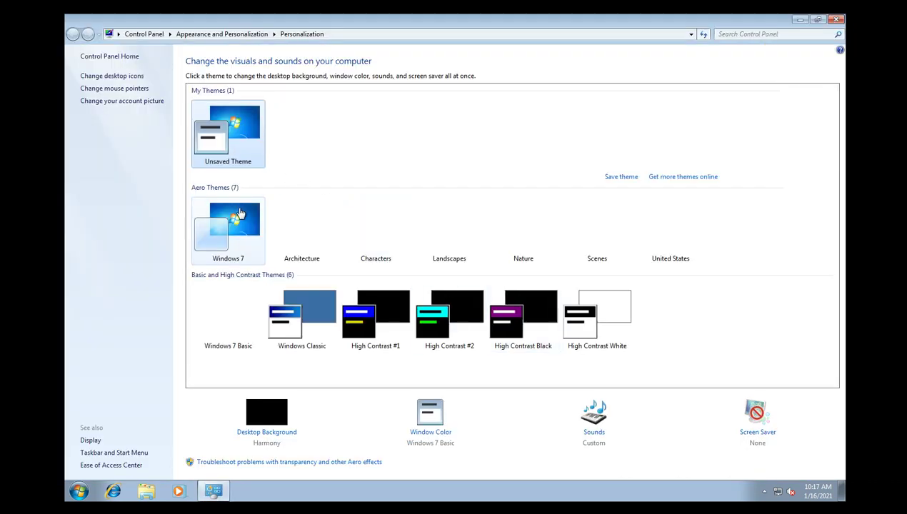
{"action": "left_click", "coordinate": [837, 23]}
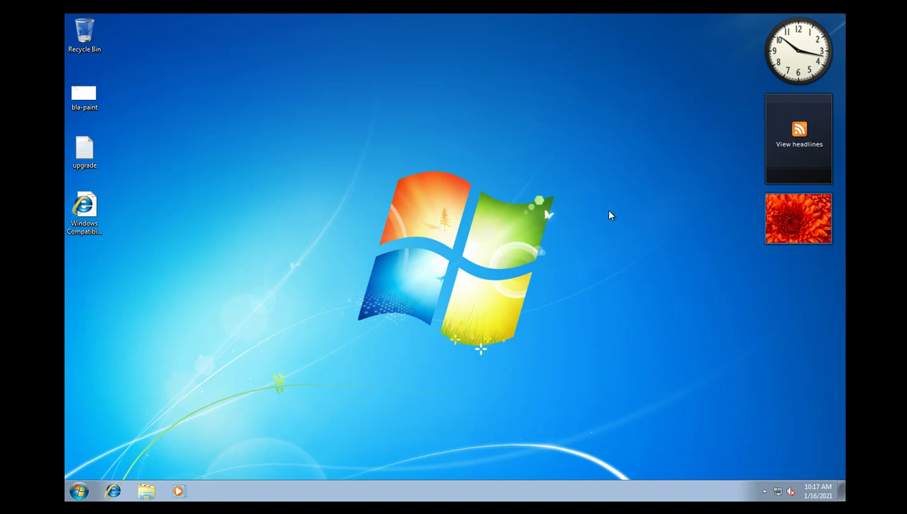
Add the line "windows 7" below "Windows Vista" in the desktop's upgrade text file and close it
{"action": "double_click", "coordinate": [85, 150]}
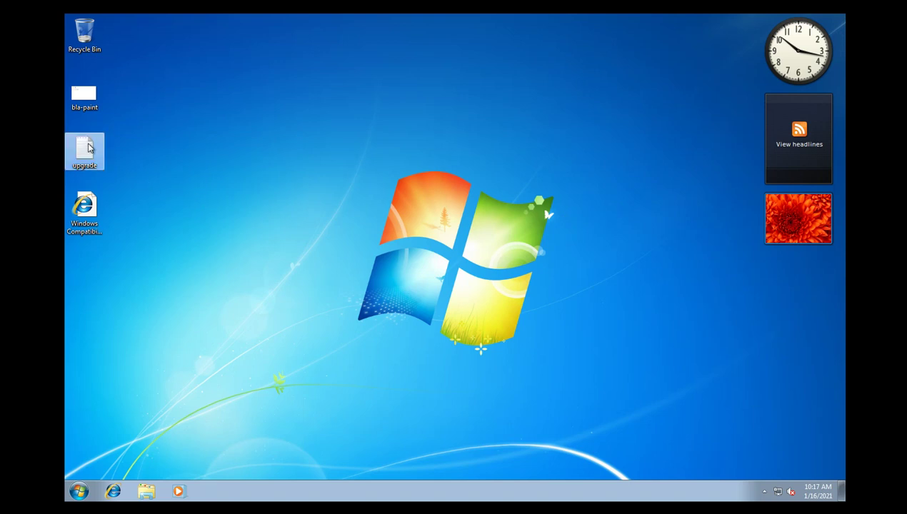
{"action": "type", "text": "windows 7"}
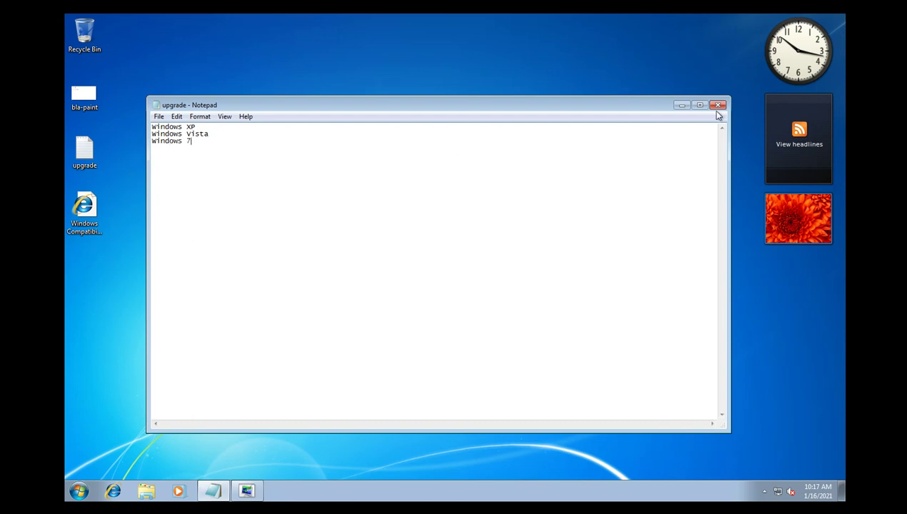
{"action": "left_click", "coordinate": [718, 105]}
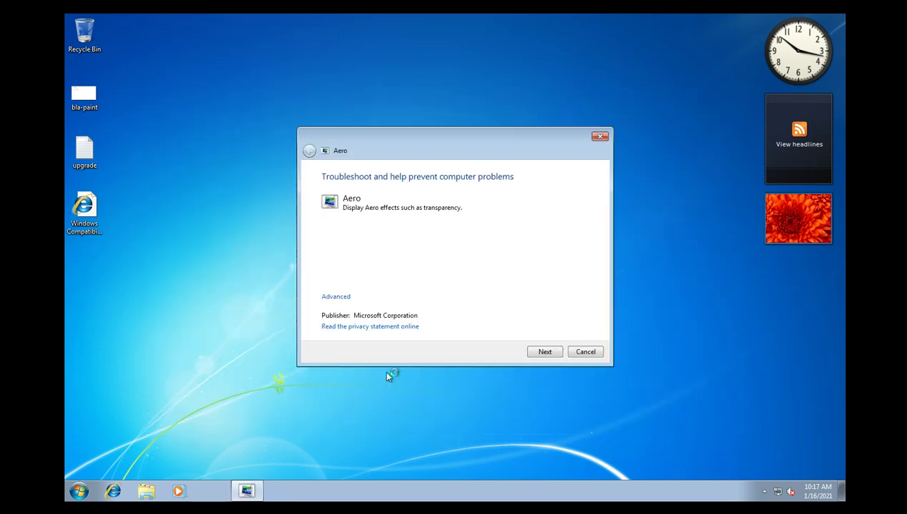
Run the Aero troubleshooter's check and cancel it at the video card driver advice
{"action": "left_click", "coordinate": [541, 352]}
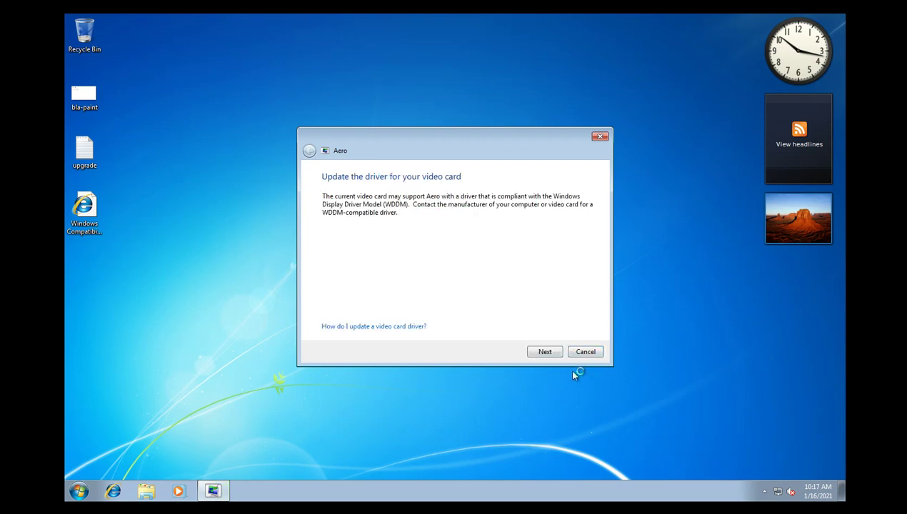
{"action": "left_click", "coordinate": [585, 352]}
Edit bla-paint in Paint: brush a blue-gray "7" below "Vista" with a brown stick figure beside it, and close it
{"action": "right_click", "coordinate": [81, 92]}
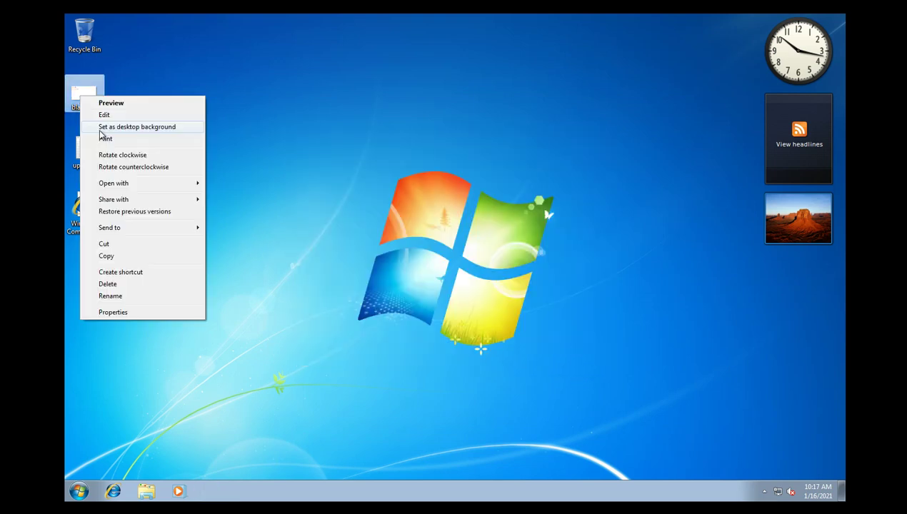
{"action": "left_click", "coordinate": [100, 115]}
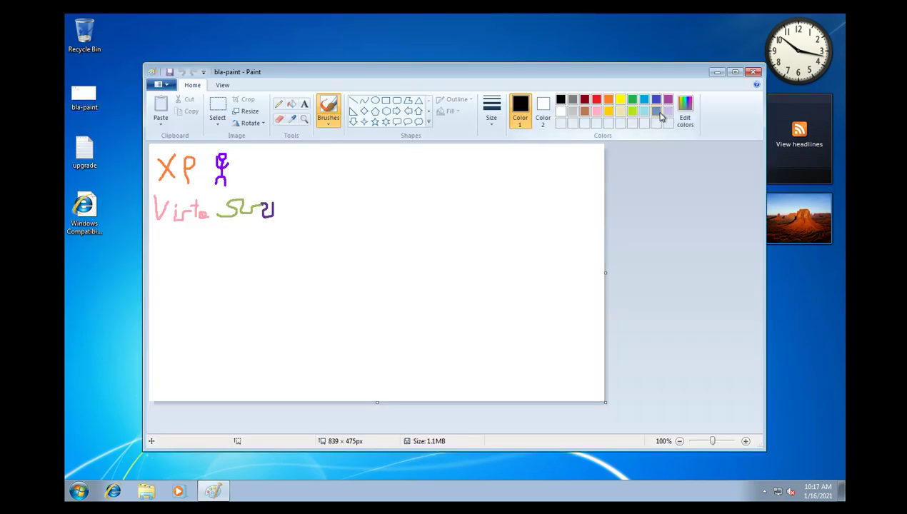
{"action": "left_click", "coordinate": [655, 111]}
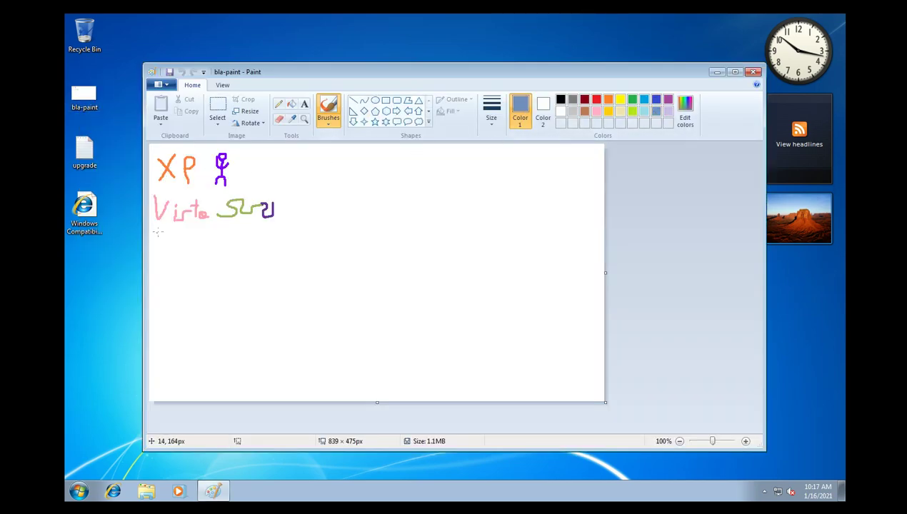
{"action": "mouse_move", "coordinate": [160, 233]}
{"action": "left_mouse_down"}
{"action": "mouse_move", "coordinate": [189, 234]}
{"action": "mouse_move", "coordinate": [165, 260]}
{"action": "mouse_move", "coordinate": [217, 261]}
{"action": "mouse_move", "coordinate": [238, 238]}
{"action": "mouse_move", "coordinate": [229, 223]}
{"action": "mouse_move", "coordinate": [252, 237]}
{"action": "mouse_move", "coordinate": [236, 237]}
{"action": "mouse_move", "coordinate": [248, 226]}
{"action": "mouse_move", "coordinate": [242, 232]}
{"action": "left_mouse_up"}
{"action": "left_click", "coordinate": [584, 111]}
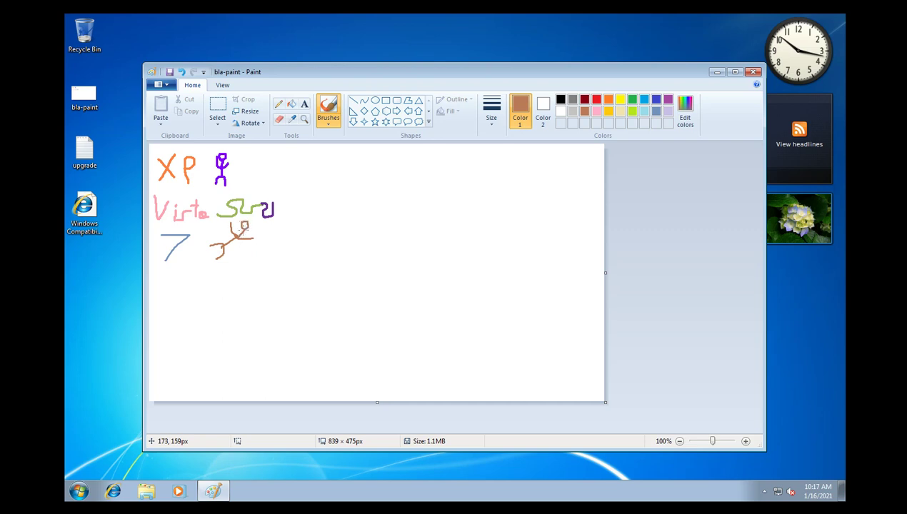
{"action": "left_click", "coordinate": [753, 71]}
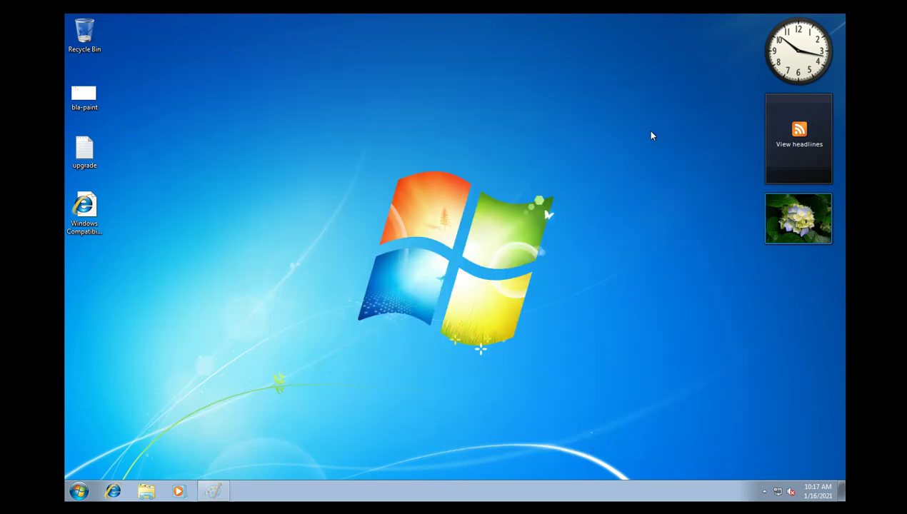
{"action": "left_click", "coordinate": [79, 492]}
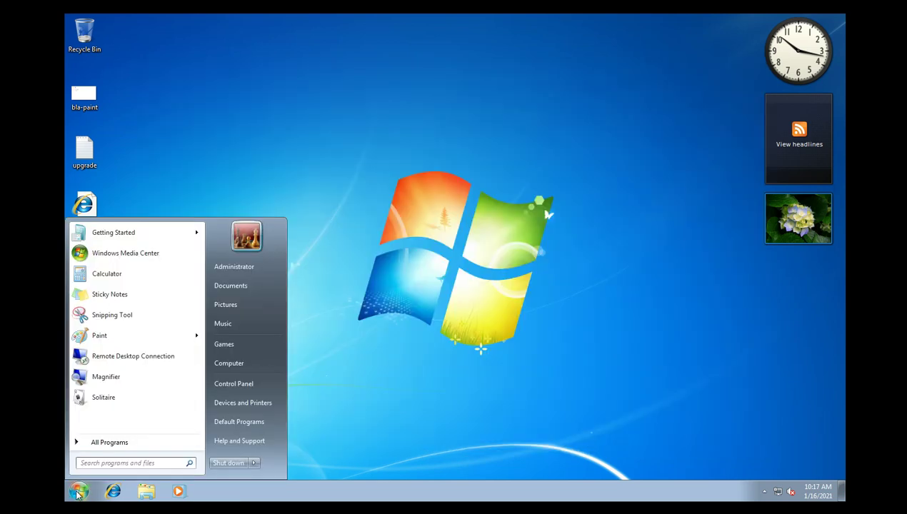
{"action": "left_click", "coordinate": [79, 491]}
Open the desktop's Windows Compatibility Report in Internet Explorer and close the extra tab that loads
{"action": "double_click", "coordinate": [84, 207]}
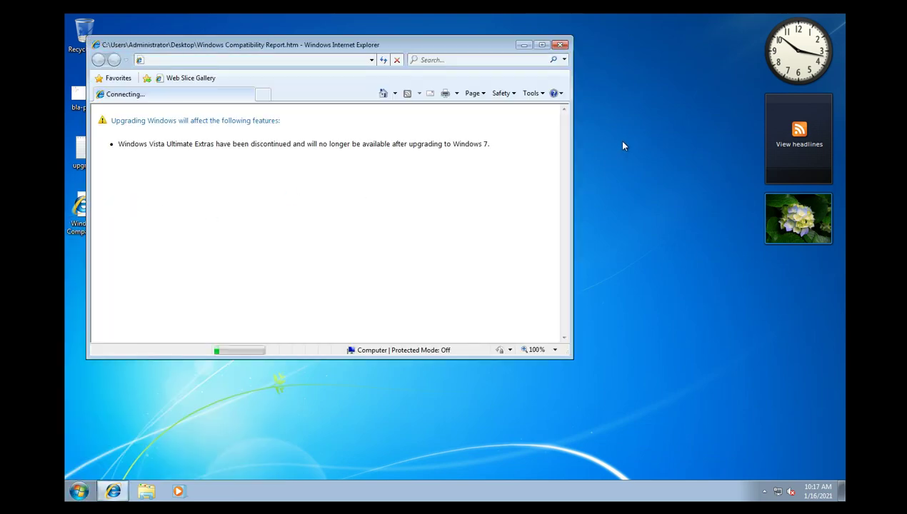
{"action": "left_click", "coordinate": [437, 328]}
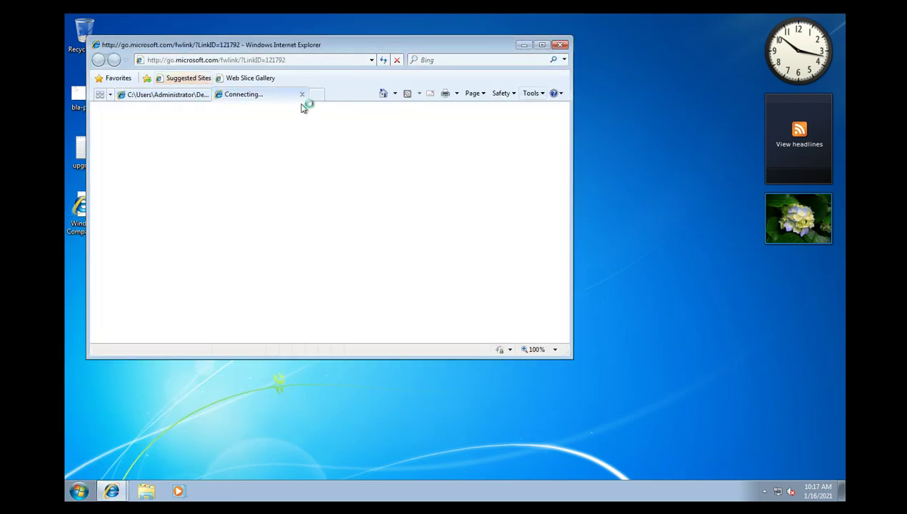
{"action": "left_click", "coordinate": [302, 95]}
Check Internet Explorer's version information, and close both the About dialog and the browser
{"action": "left_click", "coordinate": [554, 92]}
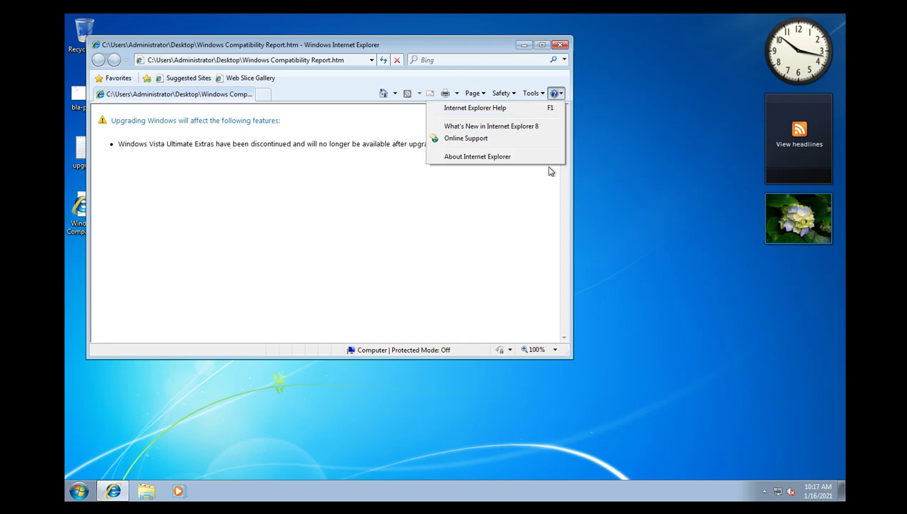
{"action": "left_click", "coordinate": [551, 156]}
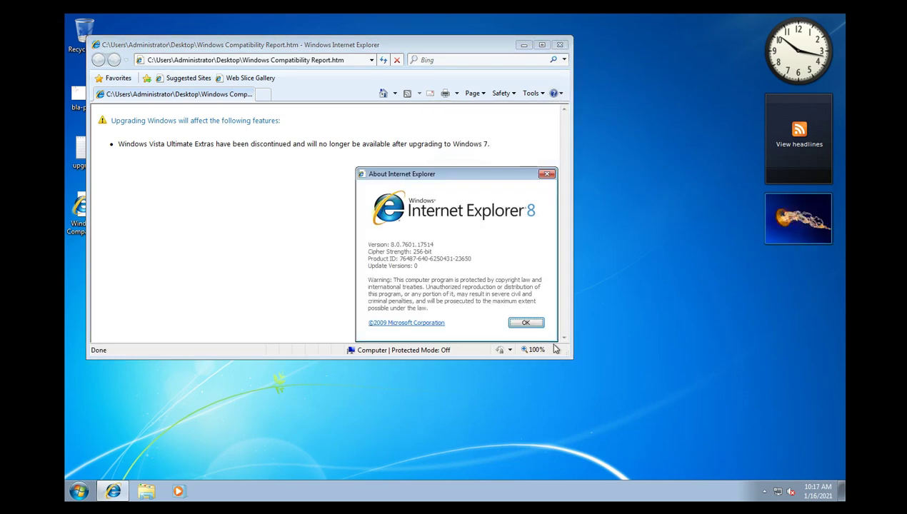
{"action": "left_click", "coordinate": [536, 326]}
{"action": "left_click", "coordinate": [559, 46]}
Open the computer's System properties page and restore it to a smaller window moved clear of the screen's corner
{"action": "key", "text": "super"}
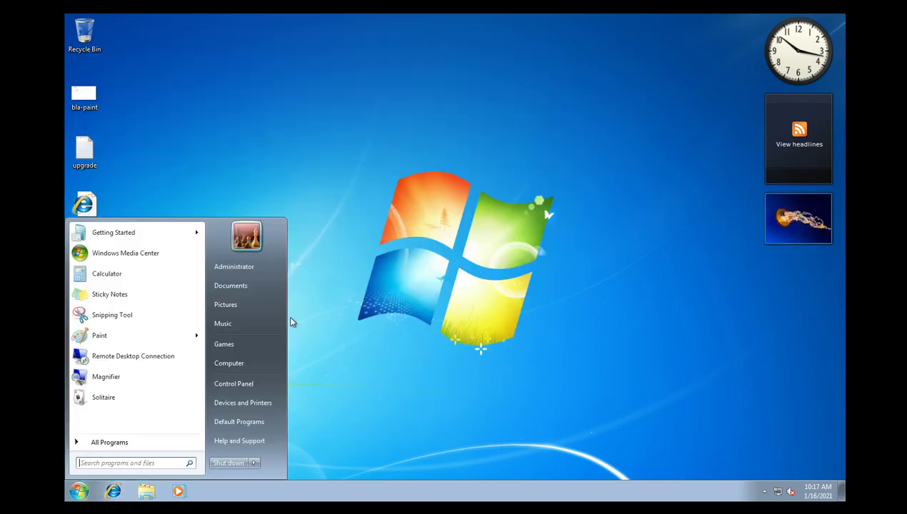
{"action": "right_click", "coordinate": [249, 362]}
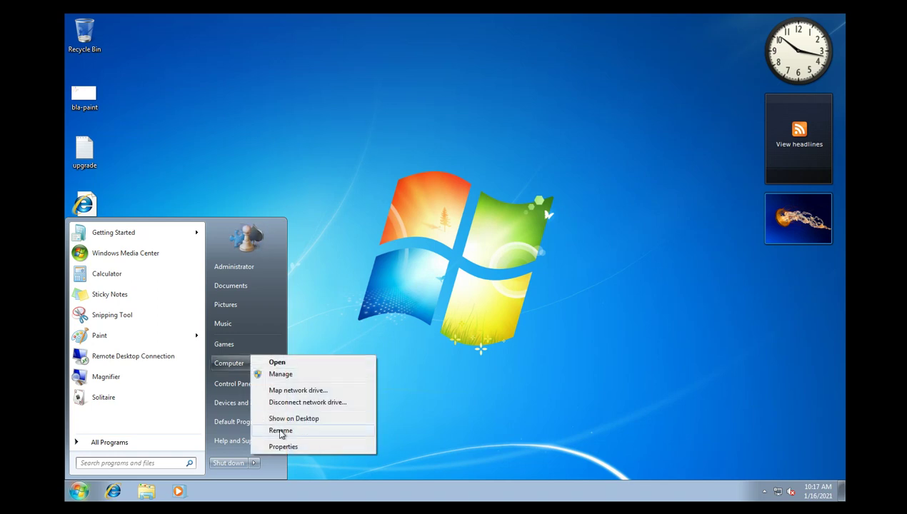
{"action": "left_click", "coordinate": [284, 447]}
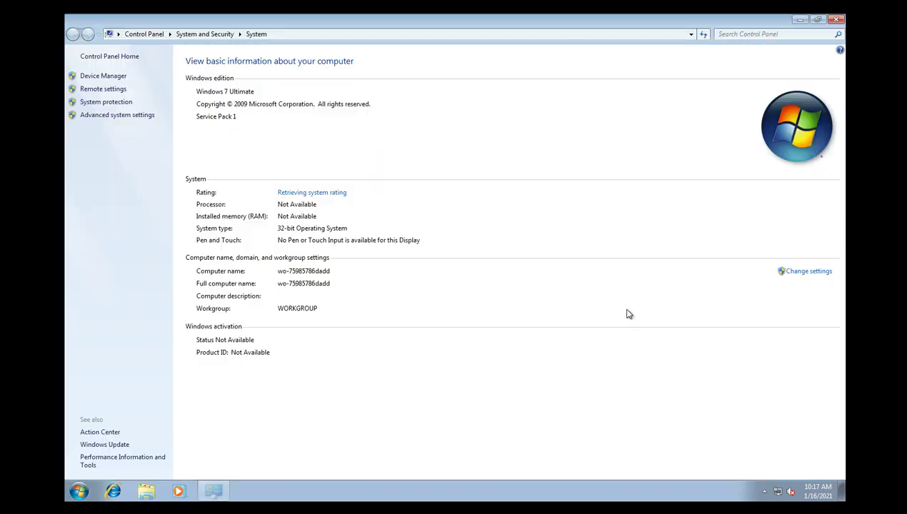
{"action": "double_click", "coordinate": [424, 26]}
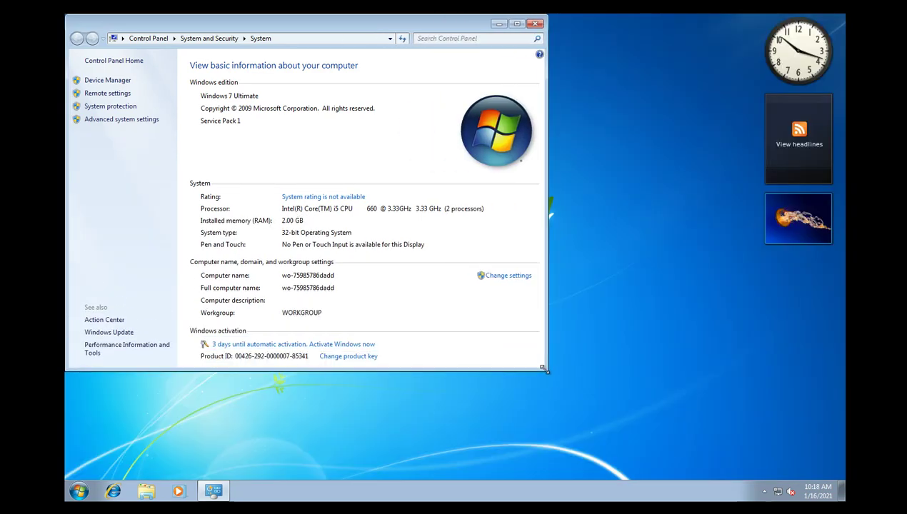
{"action": "left_click_drag", "start_coordinate": [356, 25], "coordinate": [409, 87]}
Bring up the About Windows version dialog and arrange it side by side with the System window
{"action": "key", "text": "super+r"}
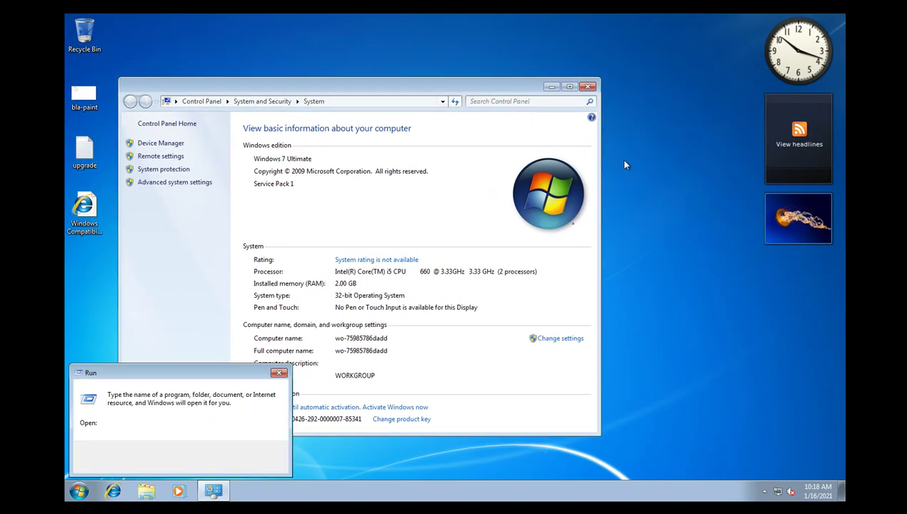
{"action": "type", "text": "cmd"}
{"action": "key", "text": "Return"}
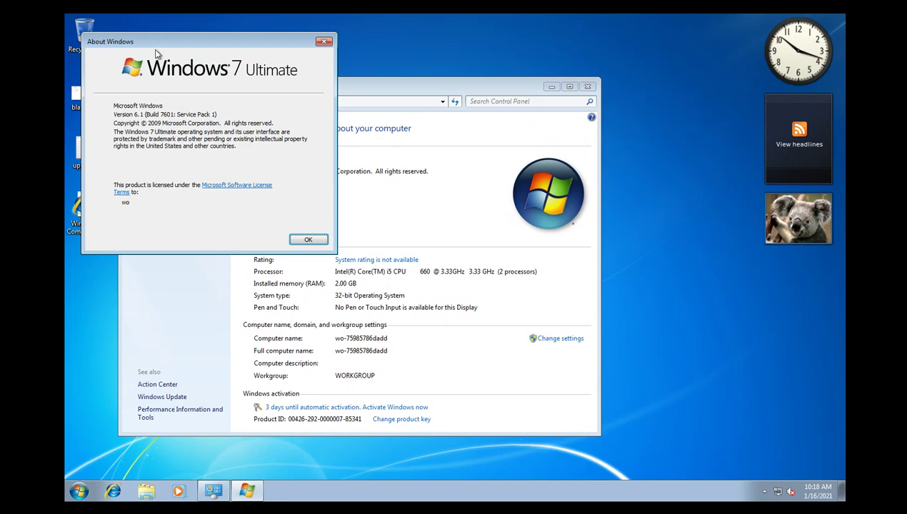
{"action": "left_click_drag", "start_coordinate": [157, 54], "coordinate": [617, 95]}
{"action": "left_click_drag", "start_coordinate": [501, 90], "coordinate": [471, 90]}
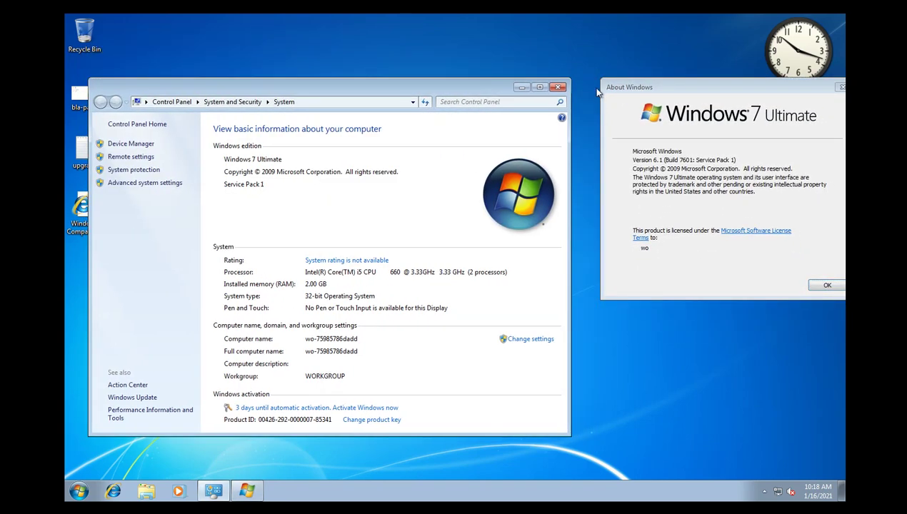
{"action": "left_click_drag", "start_coordinate": [607, 92], "coordinate": [586, 92]}
{"action": "left_click_drag", "start_coordinate": [480, 92], "coordinate": [473, 91]}
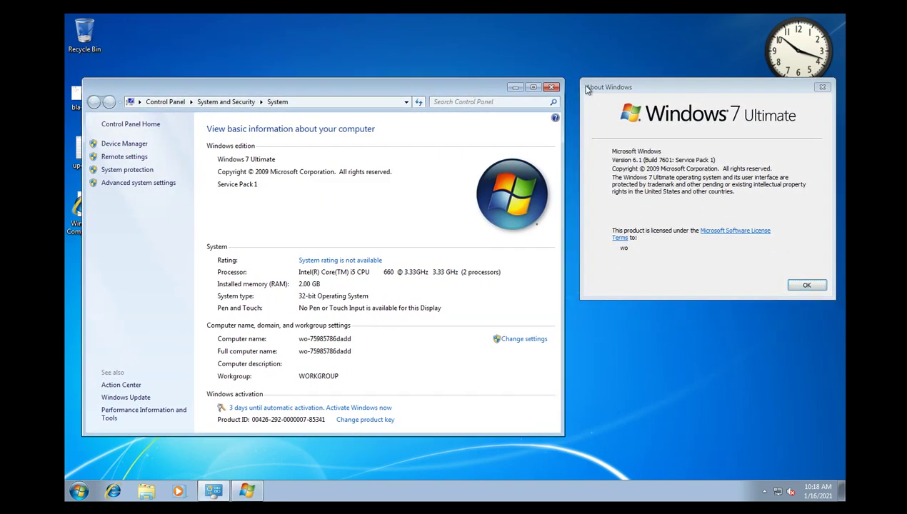
{"action": "left_click", "coordinate": [587, 89]}
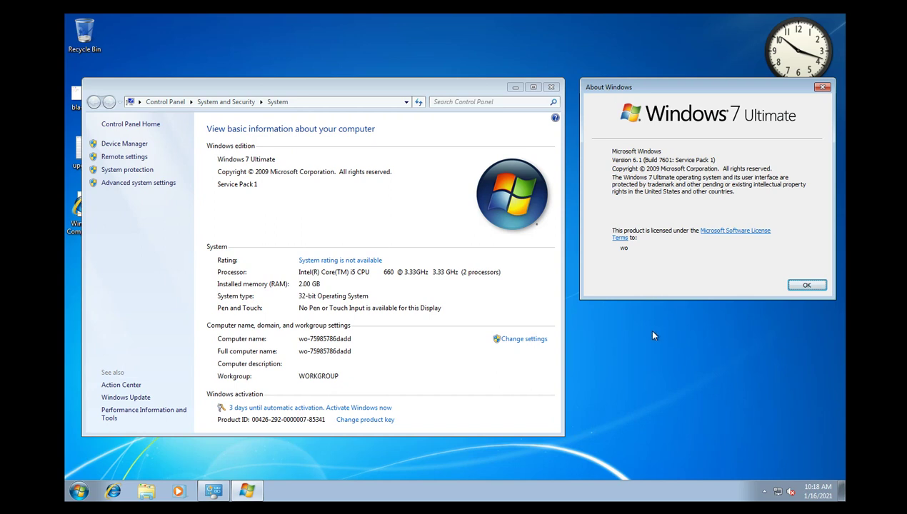
View the Microsoft Software License Terms from About Windows, and close the terms, the version dialog and the System window
{"action": "left_click", "coordinate": [717, 232]}
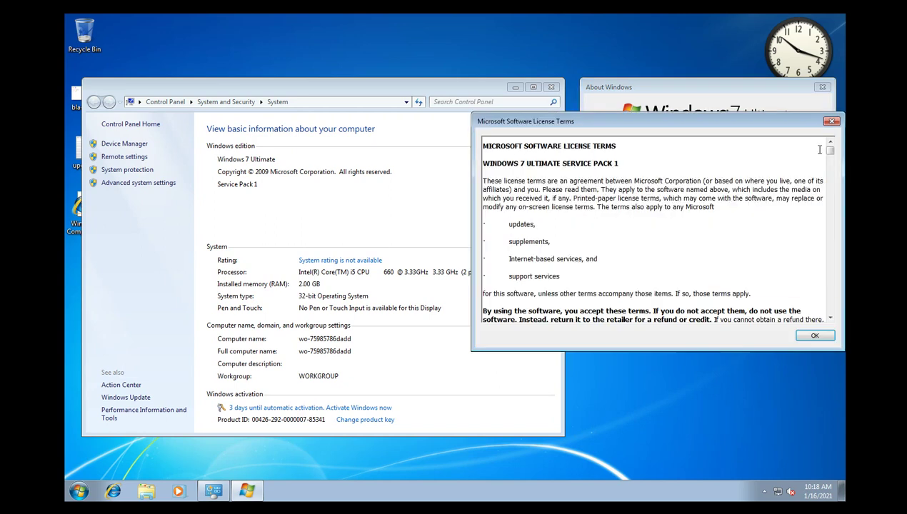
{"action": "left_click_drag", "start_coordinate": [830, 149], "coordinate": [830, 123]}
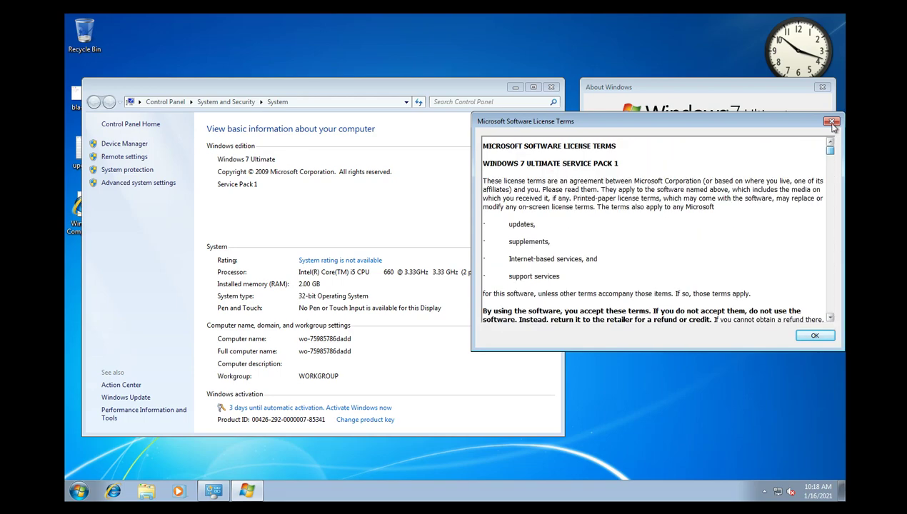
{"action": "left_click", "coordinate": [815, 335]}
{"action": "left_click", "coordinate": [806, 287]}
{"action": "key", "text": "super+r"}
{"action": "key", "text": "Escape"}
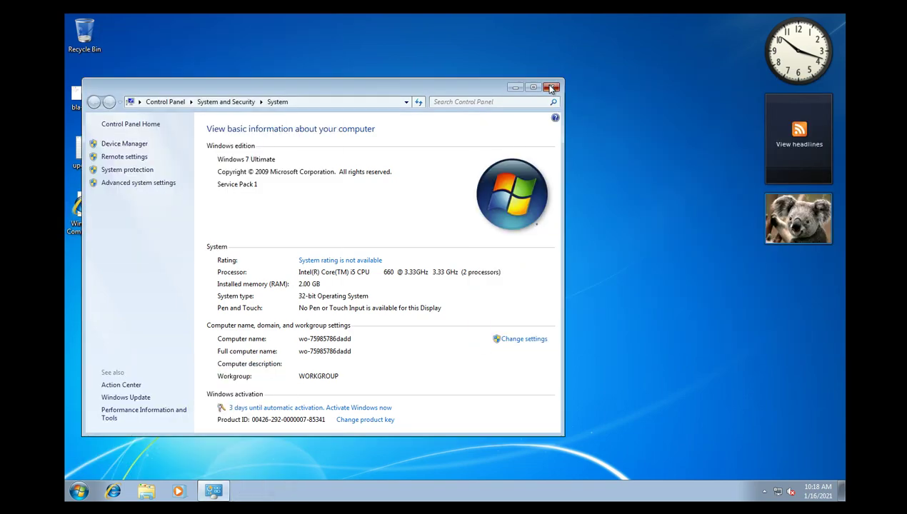
{"action": "key", "text": "alt+F4"}
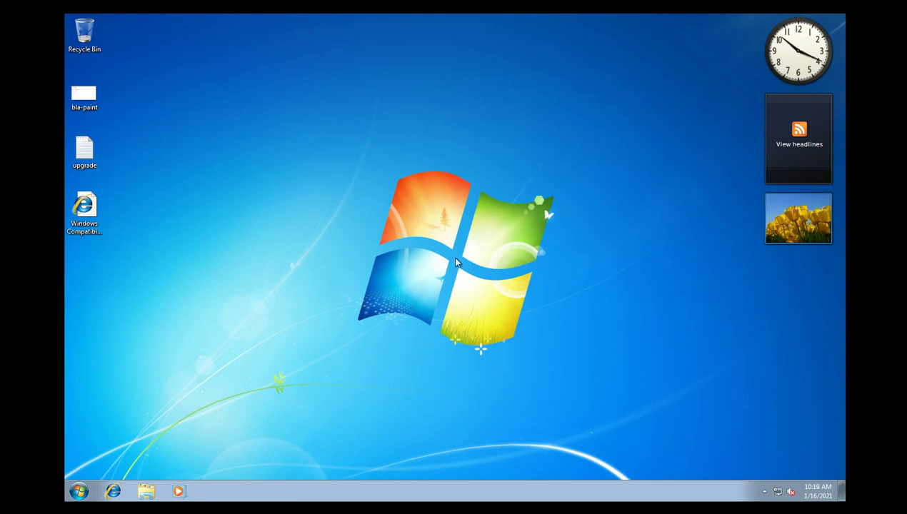
Run the Windows 10 setup from DVD drive D: with permission to make changes, closing the Computer and AutoPlay windows
{"action": "left_click", "coordinate": [78, 491]}
{"action": "left_click", "coordinate": [261, 359]}
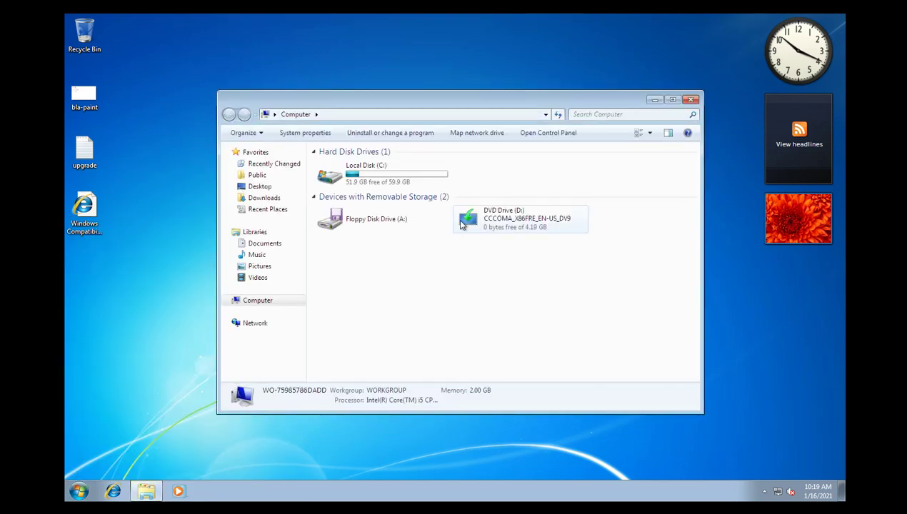
{"action": "left_click", "coordinate": [471, 219]}
{"action": "double_click", "coordinate": [471, 218]}
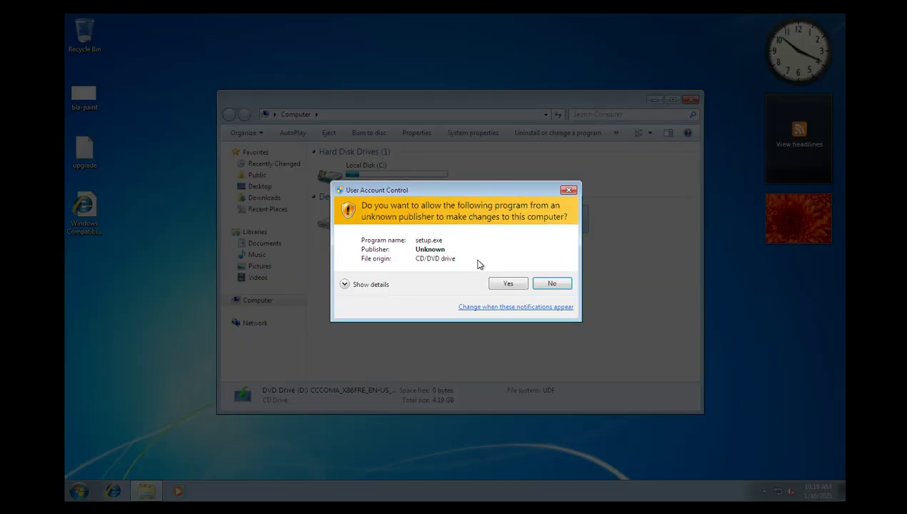
{"action": "left_click", "coordinate": [508, 283]}
{"action": "left_click", "coordinate": [690, 99]}
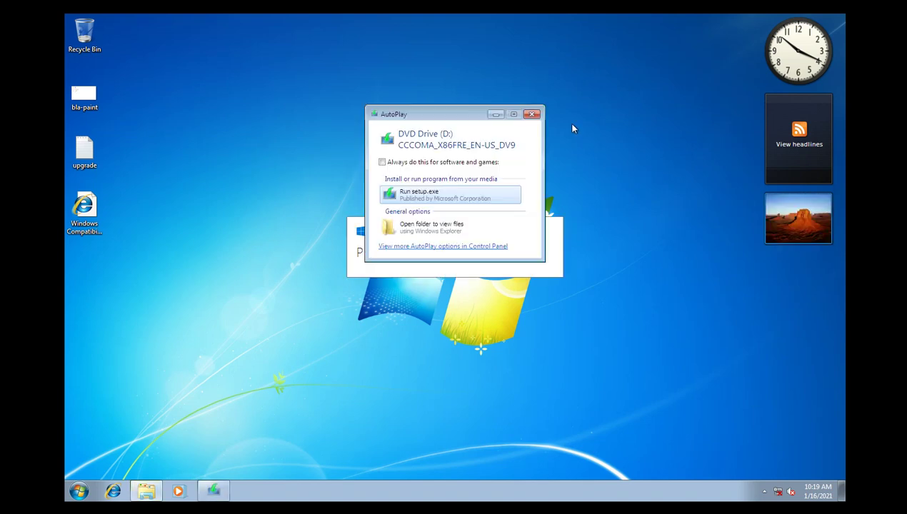
{"action": "left_click", "coordinate": [532, 114]}
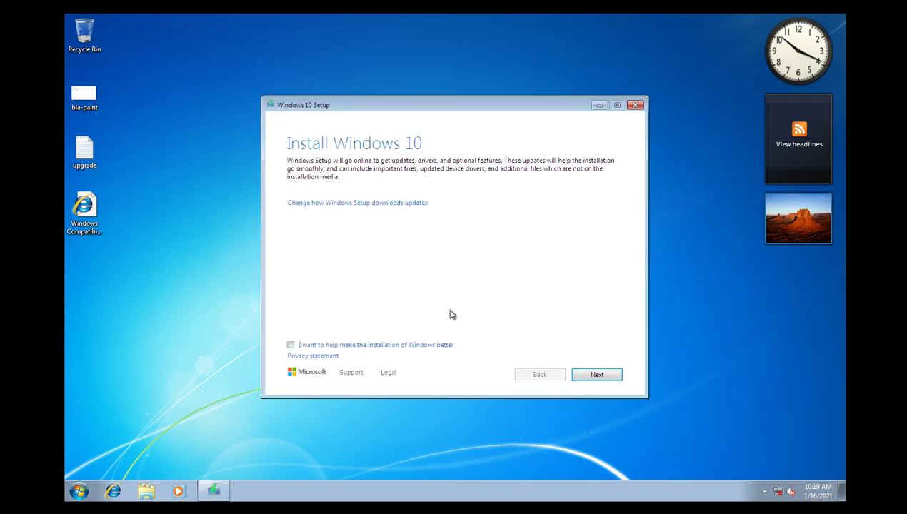
Opt in to helping improve the Windows installation and enter the Windows 10 product key in setup
{"action": "left_click", "coordinate": [292, 345]}
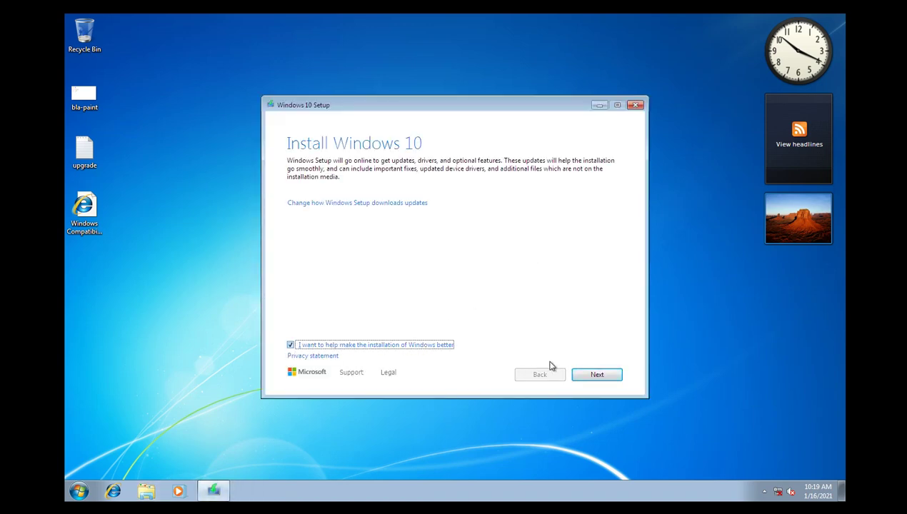
{"action": "left_click", "coordinate": [585, 375]}
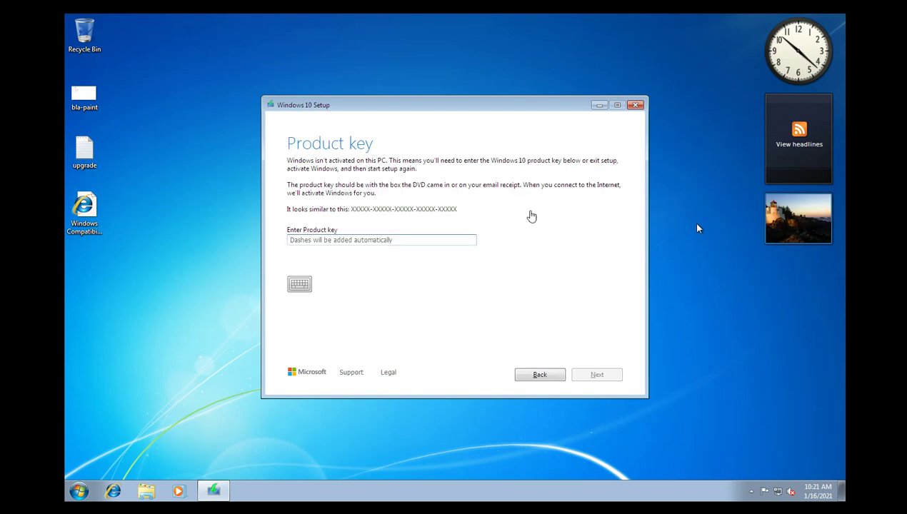
{"action": "key", "text": "ctrl+v"}
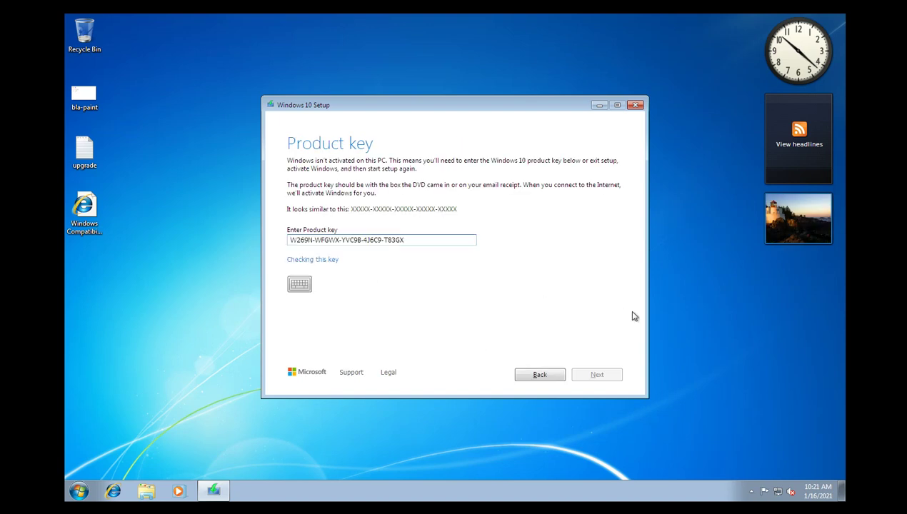
{"action": "left_click", "coordinate": [597, 374]}
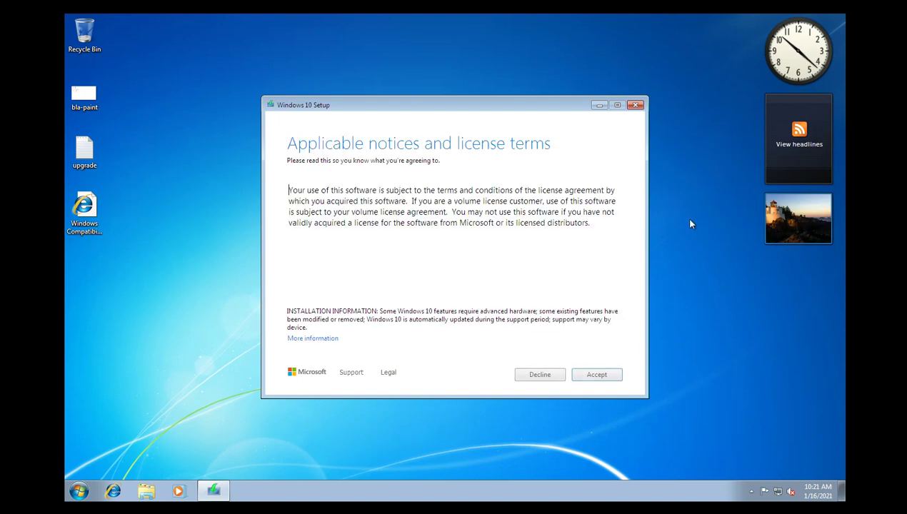
Accept the license terms and install Windows 10 Pro keeping personal files and apps, with the default privacy settings
{"action": "left_click", "coordinate": [598, 374]}
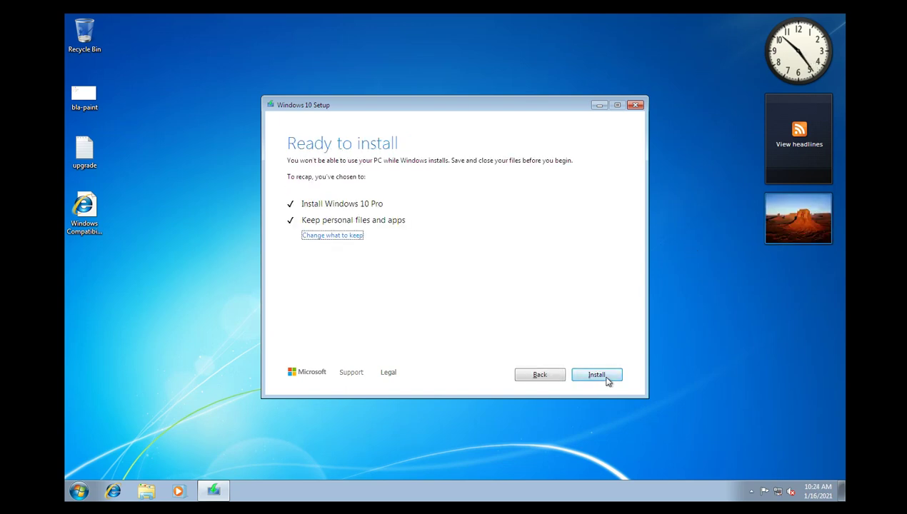
{"action": "left_click", "coordinate": [605, 377]}
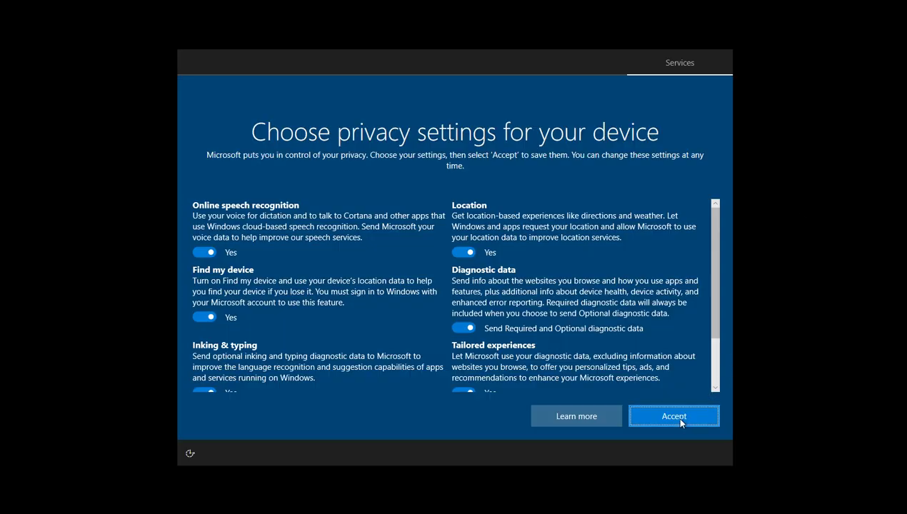
{"action": "left_click", "coordinate": [680, 421]}
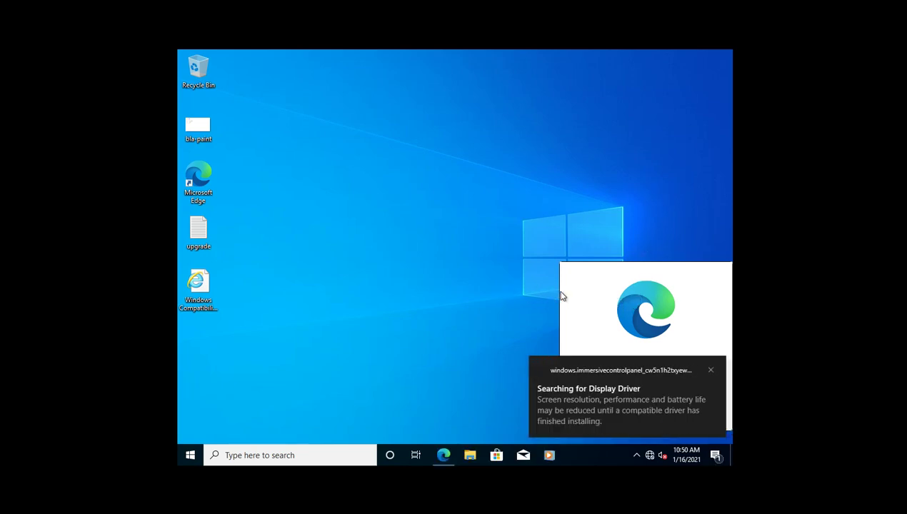
Dismiss the display driver notification and complete Microsoft Edge's first-run setup without signing in, leaving the browser minimized
{"action": "left_click", "coordinate": [707, 370]}
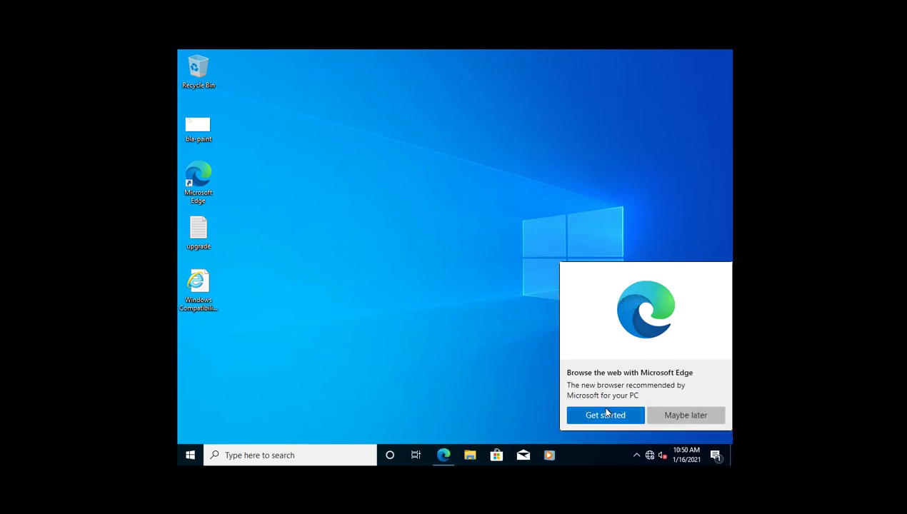
{"action": "left_click", "coordinate": [604, 414]}
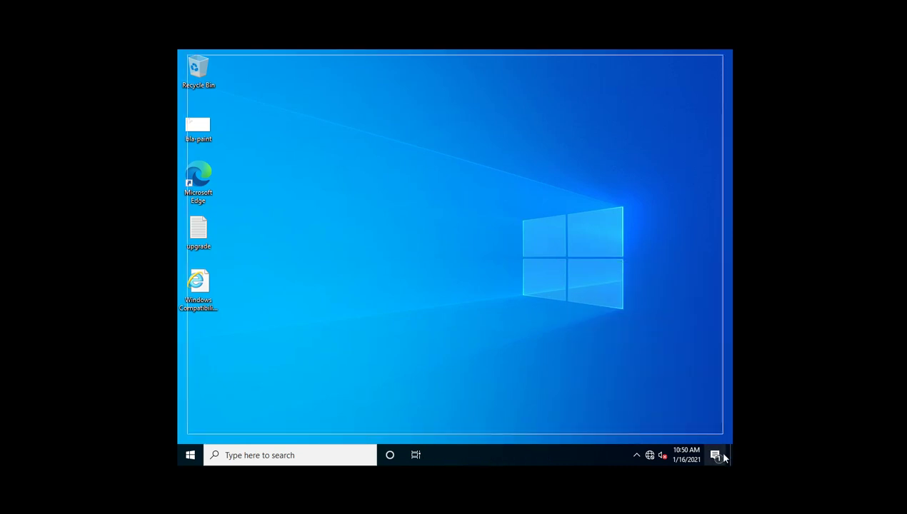
{"action": "left_click", "coordinate": [721, 456]}
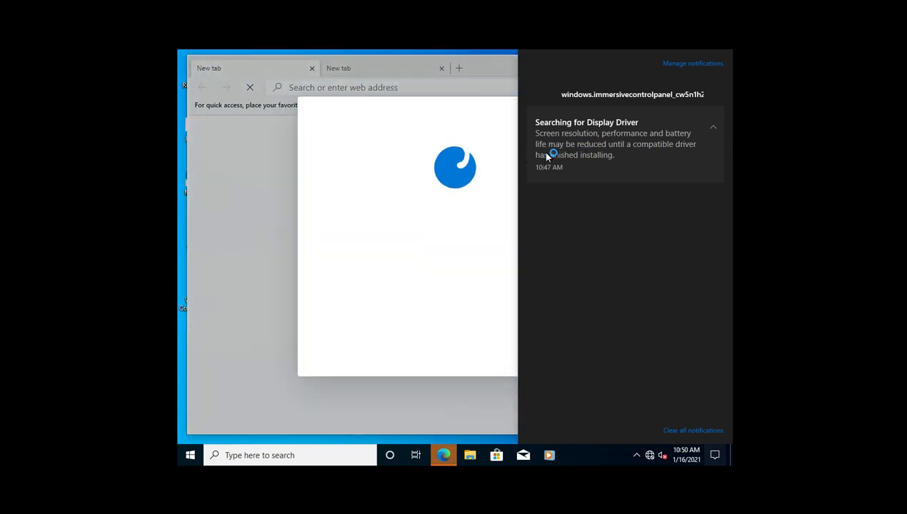
{"action": "left_click", "coordinate": [456, 235]}
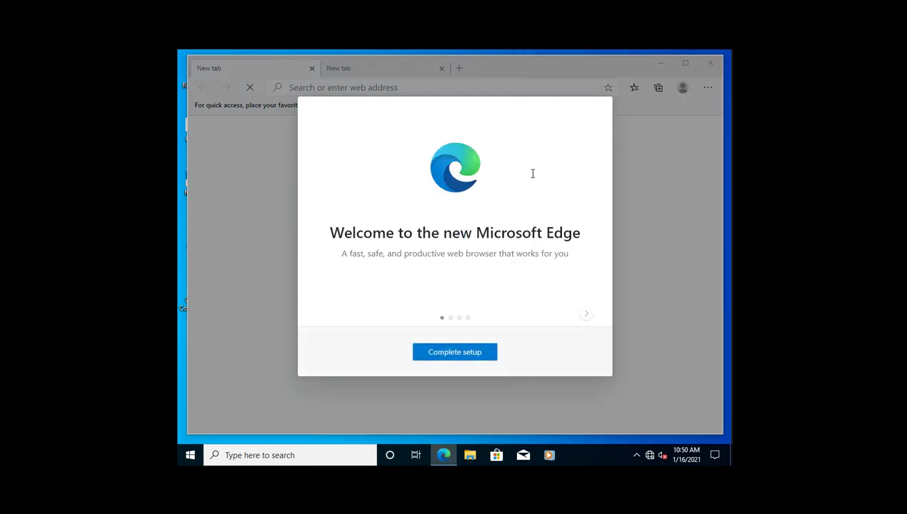
{"action": "left_click", "coordinate": [464, 360]}
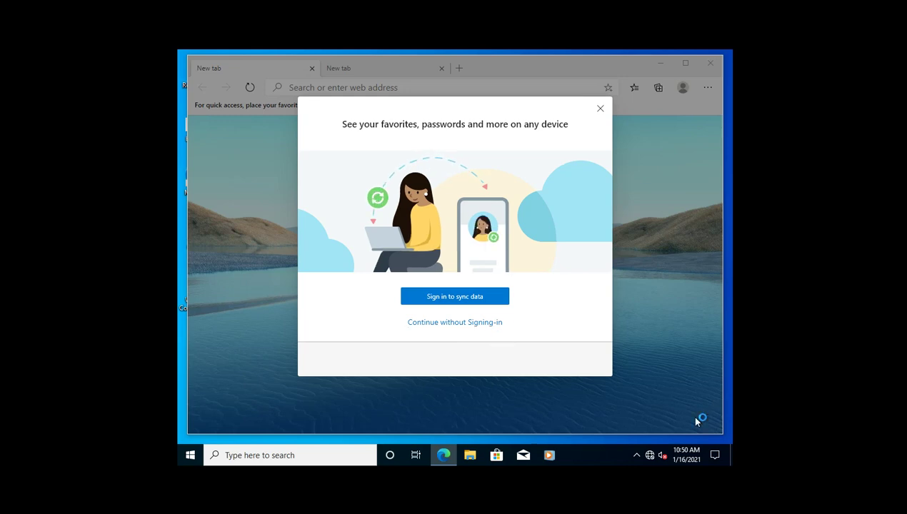
{"action": "left_click", "coordinate": [486, 325]}
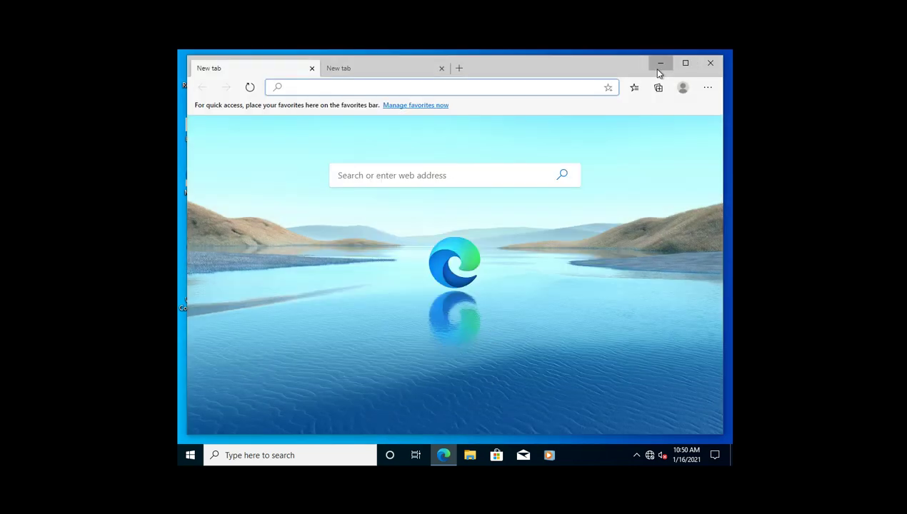
{"action": "left_click", "coordinate": [659, 64]}
Add the line "Windows 10" below "Windows 7" in the desktop's upgrade text file, save it and close it
{"action": "double_click", "coordinate": [199, 227]}
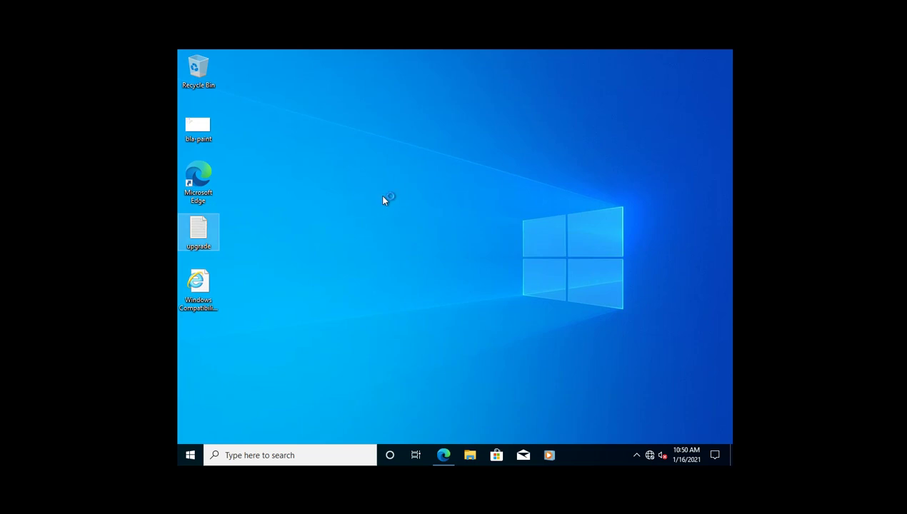
{"action": "left_click", "coordinate": [458, 189]}
{"action": "key", "text": "Return"}
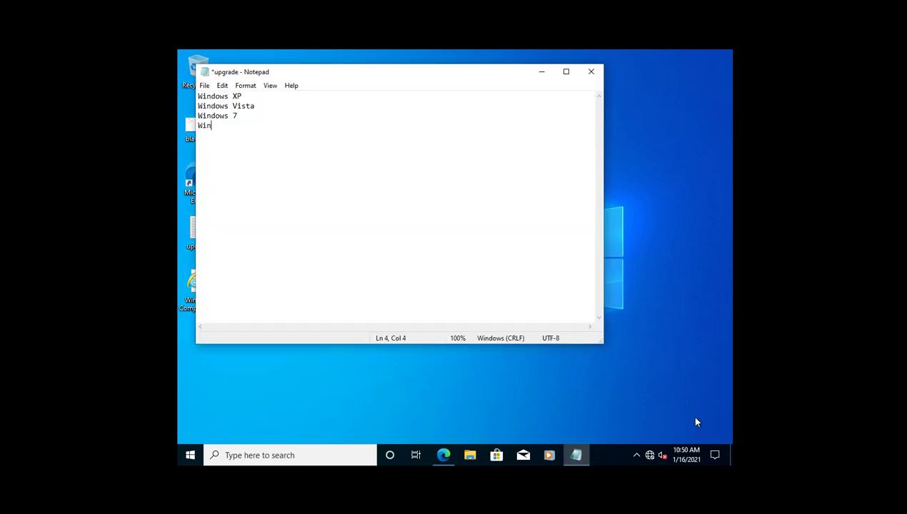
{"action": "key", "text": "ctrl+s"}
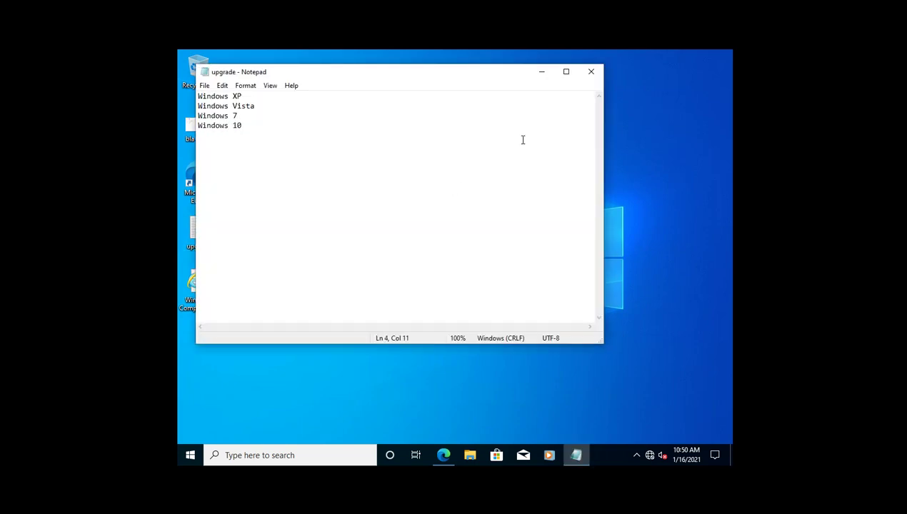
{"action": "left_click", "coordinate": [590, 71]}
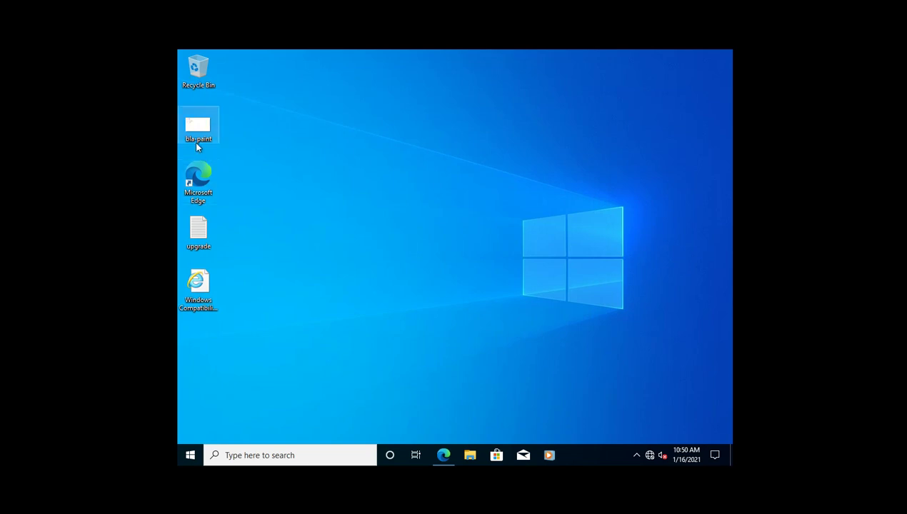
Set the display resolution to 1440 × 900, keep the change and close the display settings
{"action": "right_click", "coordinate": [200, 136]}
{"action": "left_click", "coordinate": [523, 233]}
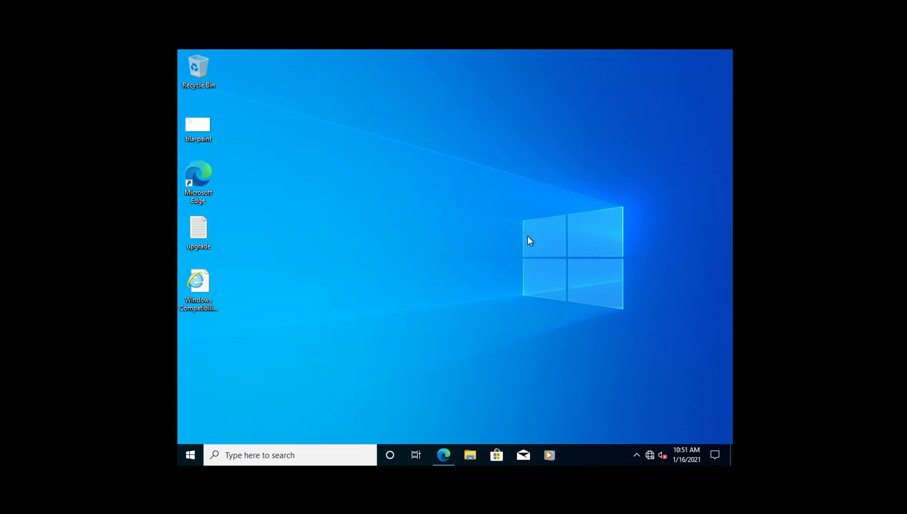
{"action": "right_click", "coordinate": [522, 176]}
{"action": "left_click", "coordinate": [534, 268]}
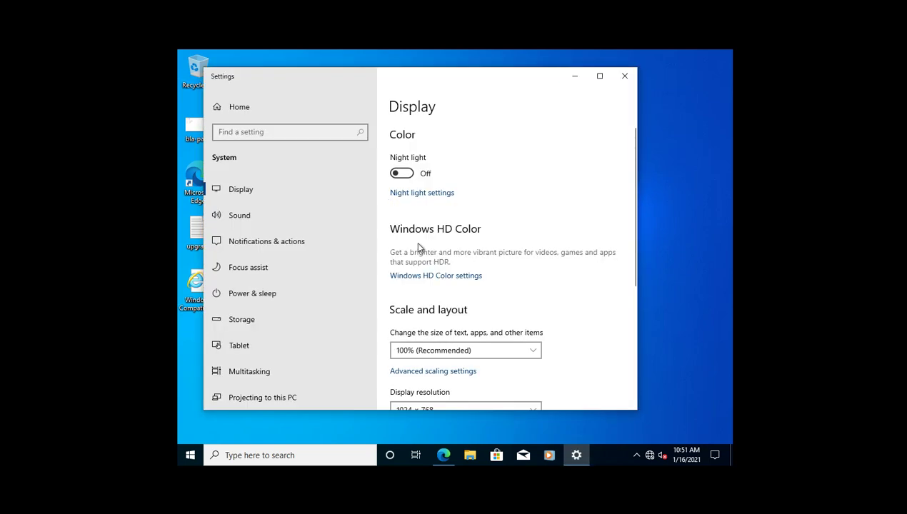
{"action": "scroll", "coordinate": [422, 275], "scroll_direction": "down", "scroll_amount": 3}
{"action": "left_click", "coordinate": [447, 308]}
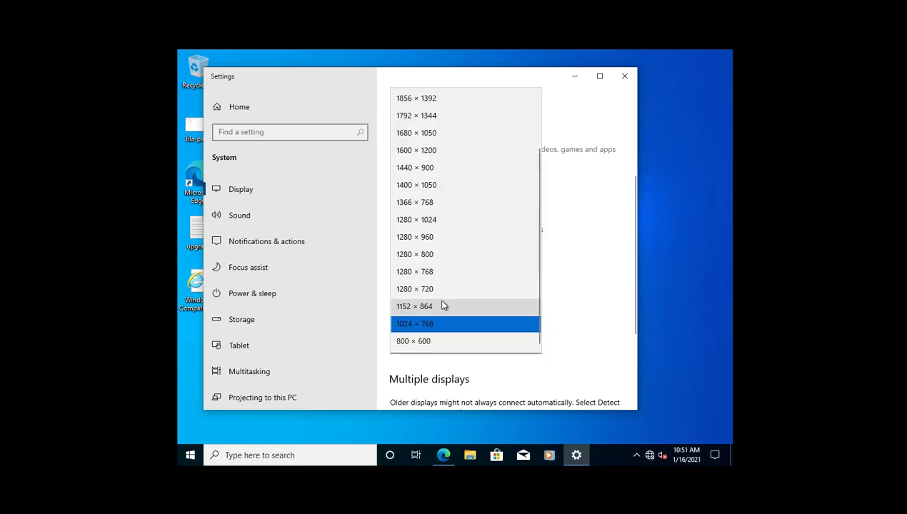
{"action": "left_click", "coordinate": [432, 174]}
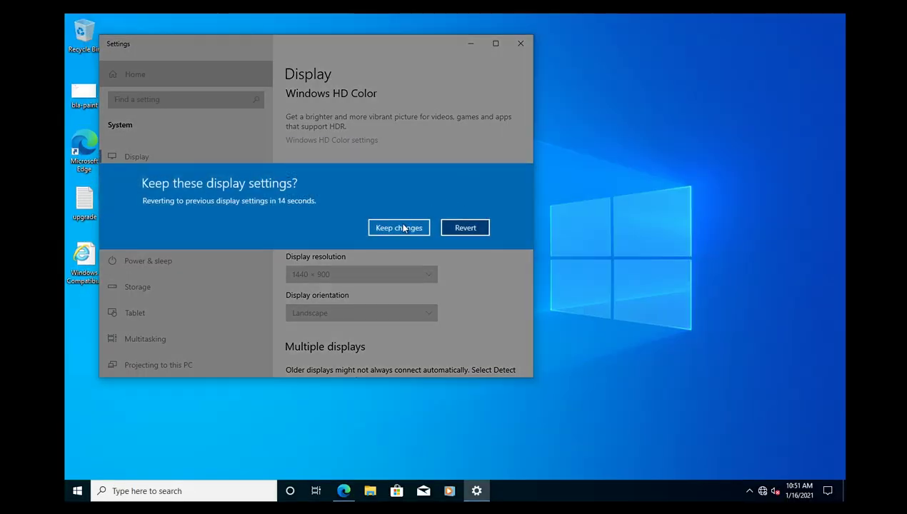
{"action": "left_click", "coordinate": [521, 44]}
{"action": "left_click", "coordinate": [520, 44]}
Check the upgrade text file on the desktop and open the bla-paint picture for editing in Paint
{"action": "double_click", "coordinate": [85, 203]}
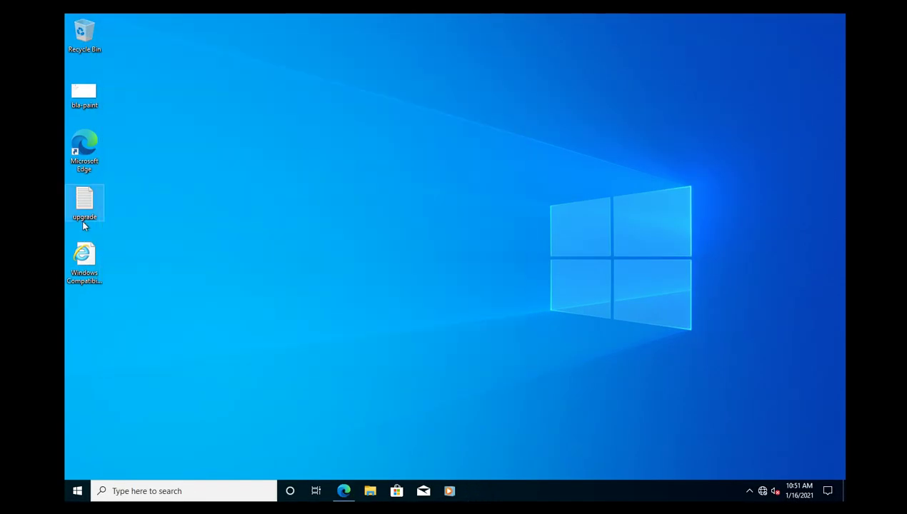
{"action": "left_click", "coordinate": [473, 38]}
{"action": "left_click", "coordinate": [84, 91]}
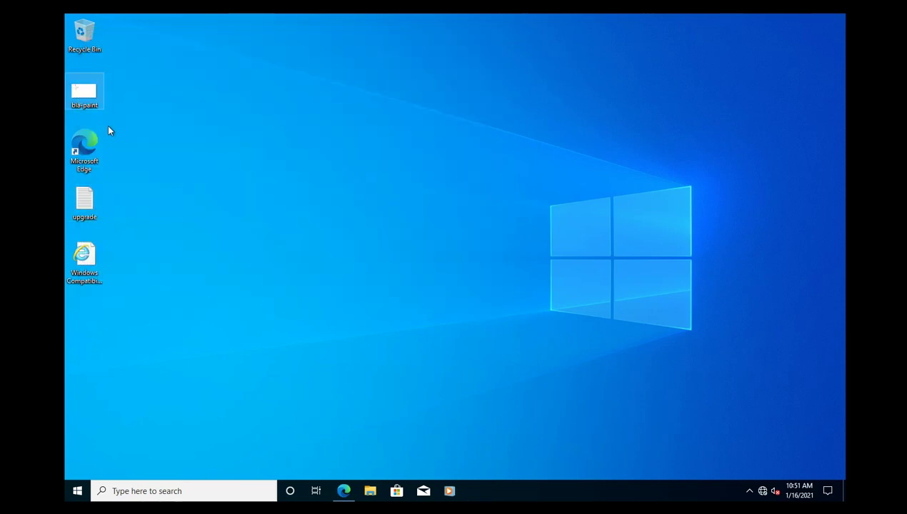
{"action": "right_click", "coordinate": [79, 99]}
{"action": "left_click", "coordinate": [108, 165]}
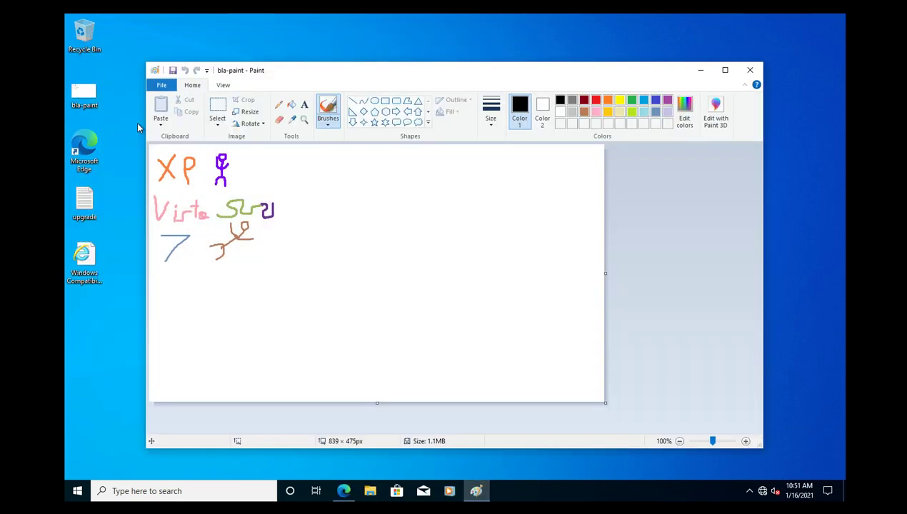
Draw a blue "10" and a gray Windows logo below the "7" row and close the picture
{"action": "left_click", "coordinate": [656, 100]}
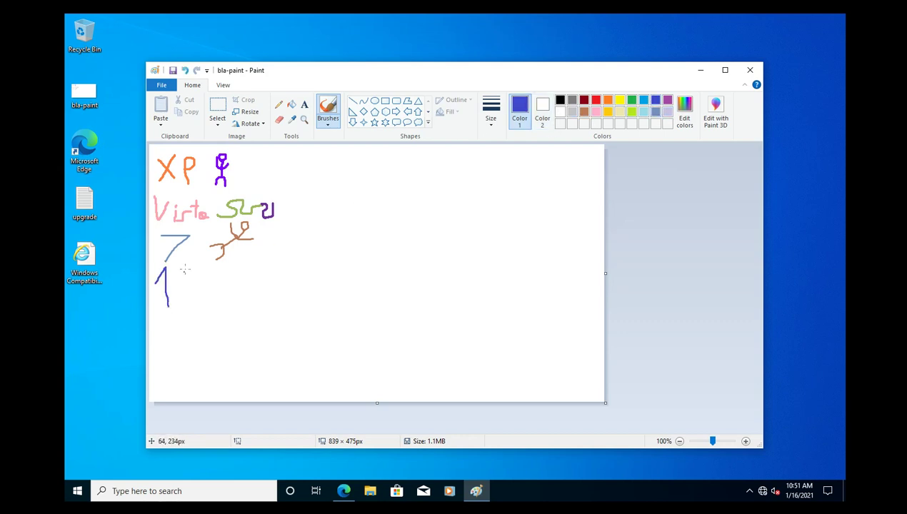
{"action": "left_click_drag", "start_coordinate": [172, 301], "coordinate": [190, 273]}
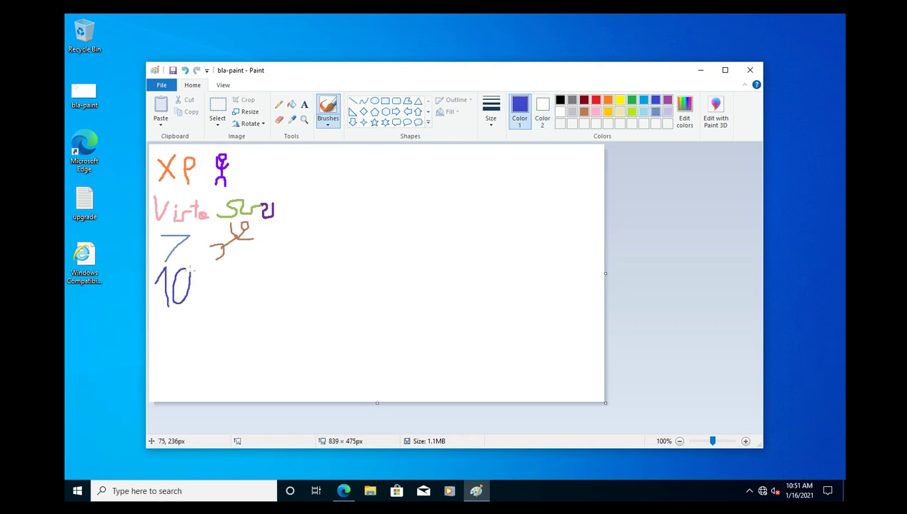
{"action": "left_click", "coordinate": [571, 99]}
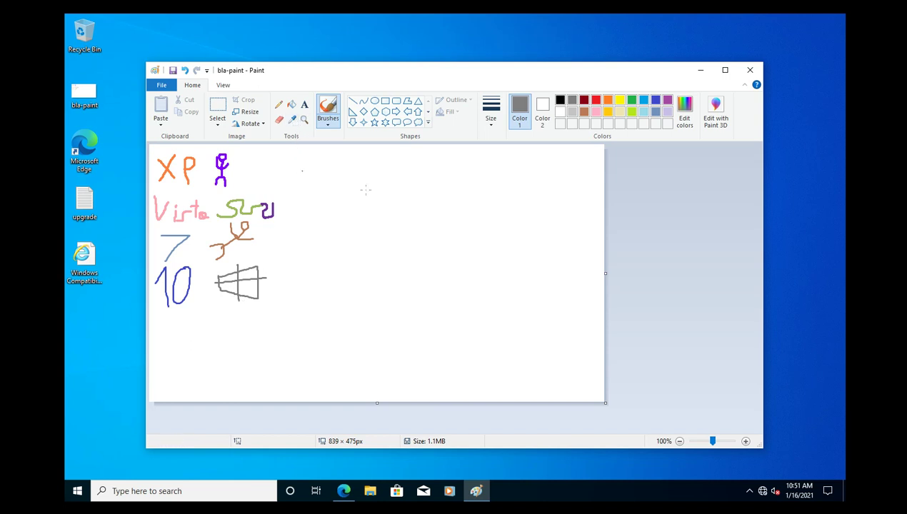
{"action": "left_click", "coordinate": [750, 70]}
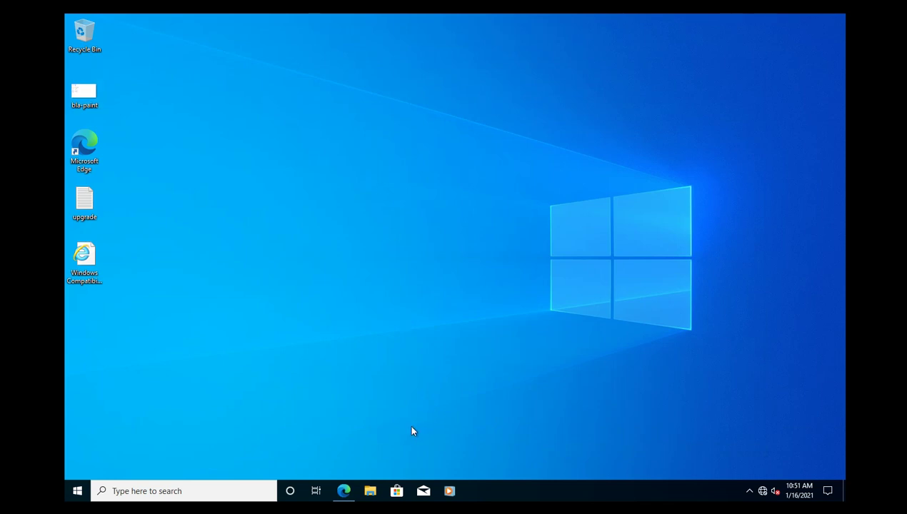
Check the browser version on Microsoft Edge's About page, view a new tab page and minimize the browser
{"action": "key", "text": "super"}
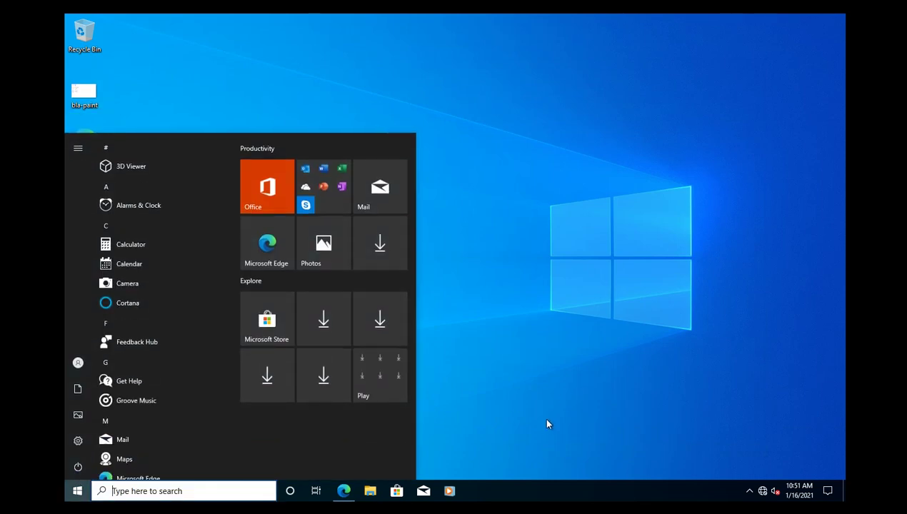
{"action": "left_click", "coordinate": [344, 491]}
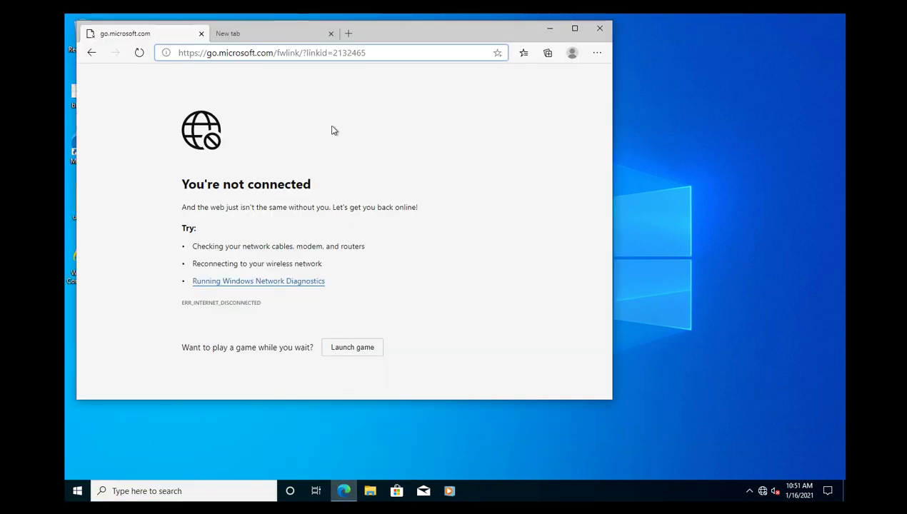
{"action": "left_click", "coordinate": [278, 37]}
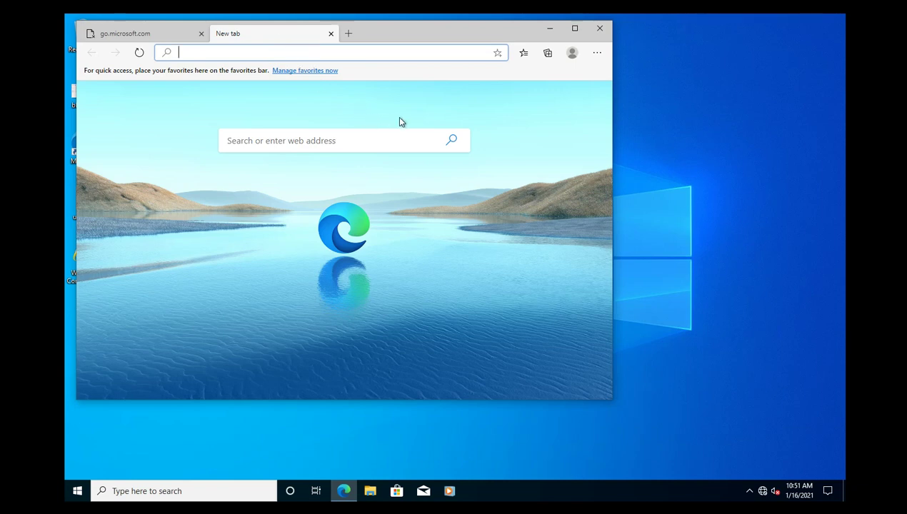
{"action": "left_click_drag", "start_coordinate": [411, 32], "coordinate": [494, 43]}
{"action": "left_click_drag", "start_coordinate": [586, 41], "coordinate": [629, 48]}
{"action": "left_click", "coordinate": [696, 67]}
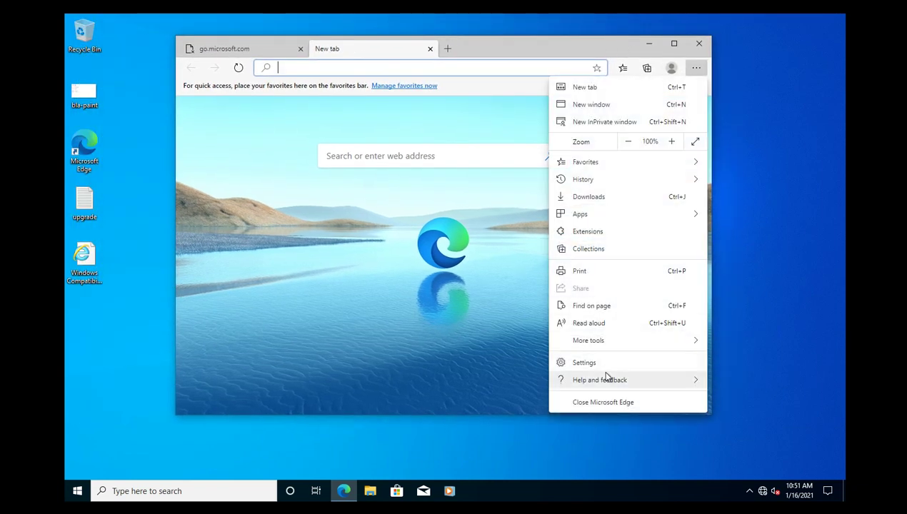
{"action": "mouse_move", "coordinate": [603, 378]}
{"action": "left_click", "coordinate": [454, 459]}
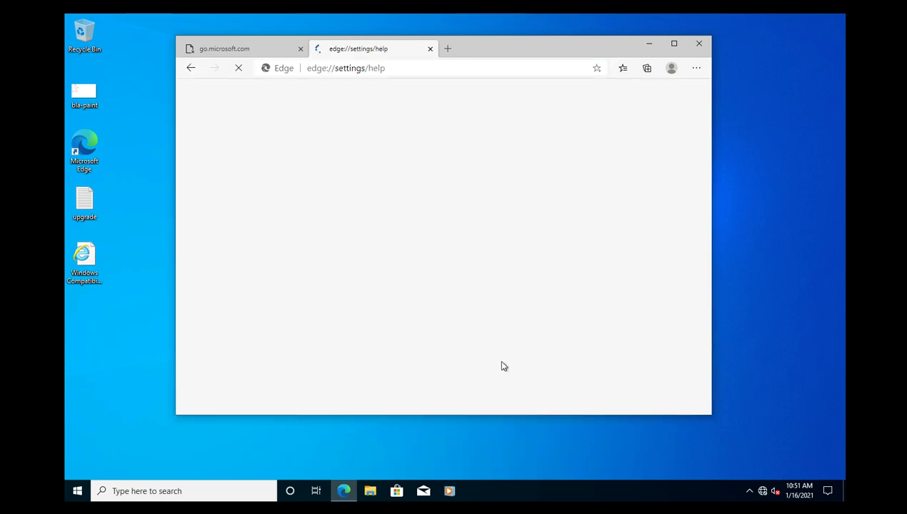
{"action": "double_click", "coordinate": [518, 47]}
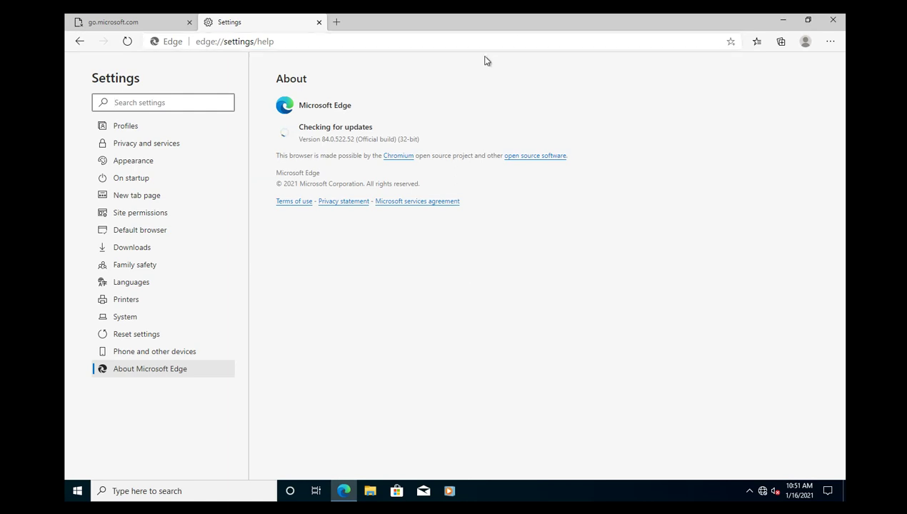
{"action": "double_click", "coordinate": [454, 27]}
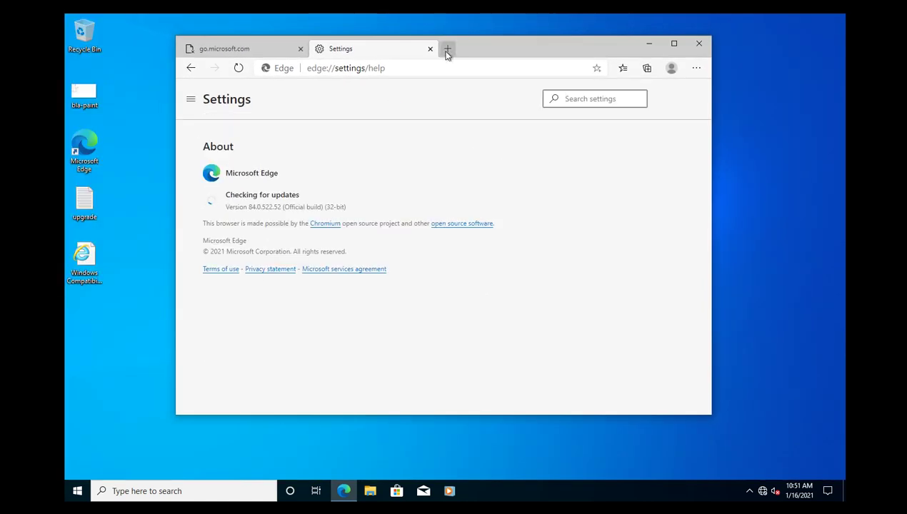
{"action": "left_click", "coordinate": [447, 49]}
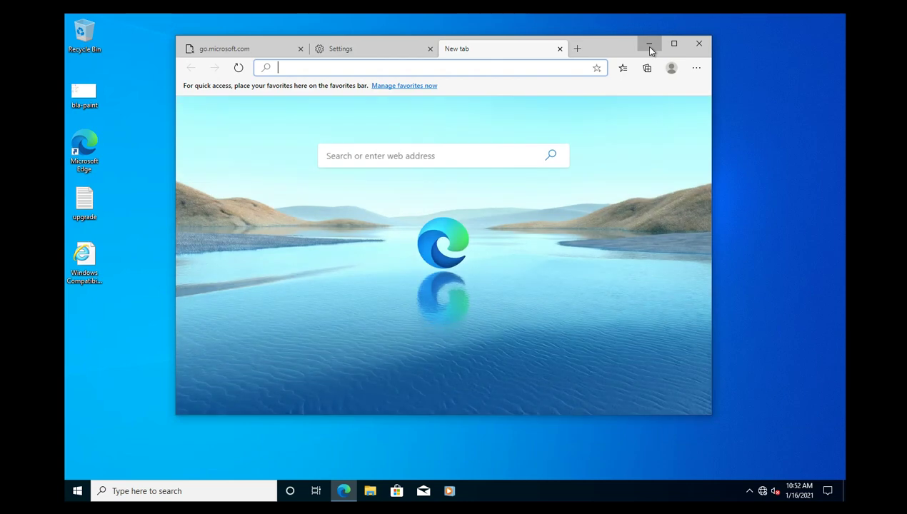
{"action": "left_click", "coordinate": [649, 45]}
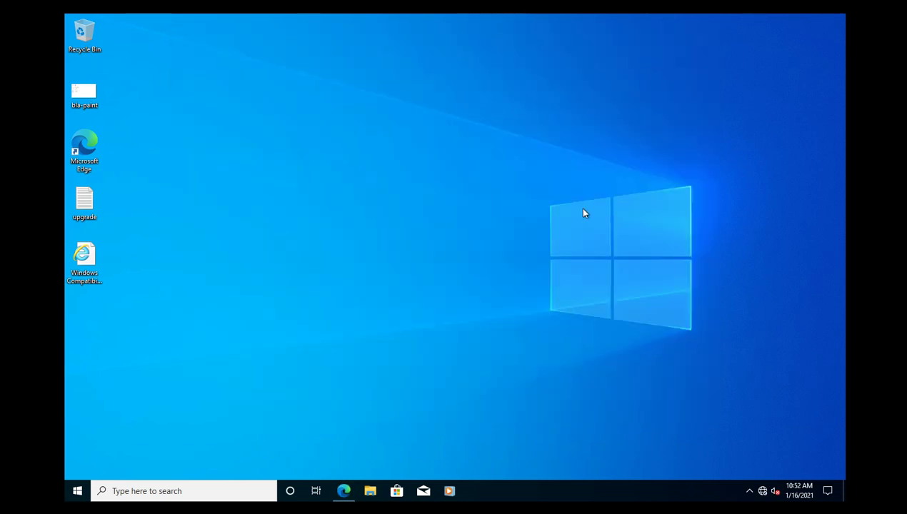
Open the desktop's Windows Compatibility Report and set up Internet Explorer 11 with the Microsoft home page and search settings and recommended security settings
{"action": "left_click", "coordinate": [369, 490]}
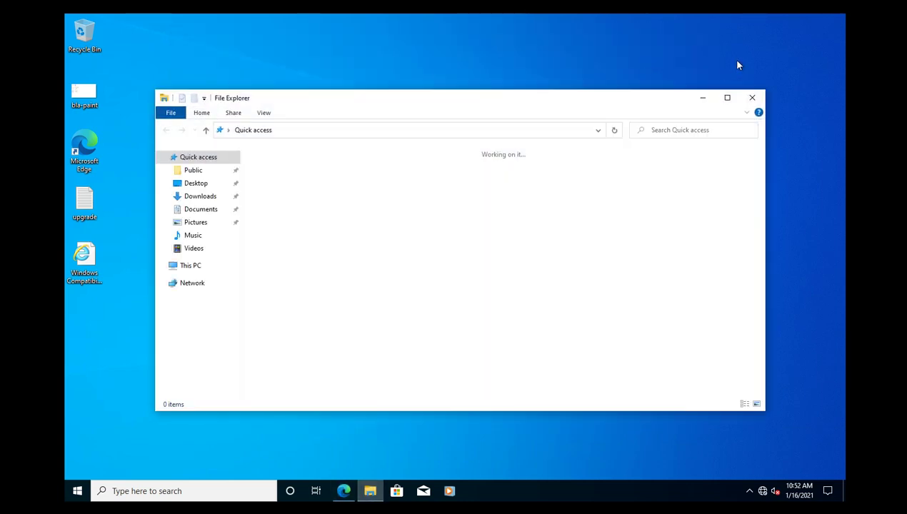
{"action": "left_click", "coordinate": [751, 98]}
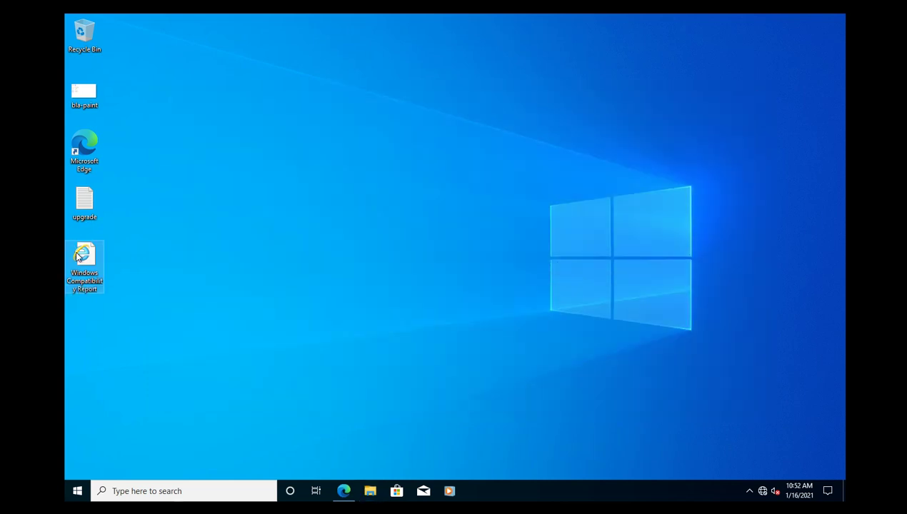
{"action": "double_click", "coordinate": [83, 256]}
{"action": "left_click", "coordinate": [467, 398]}
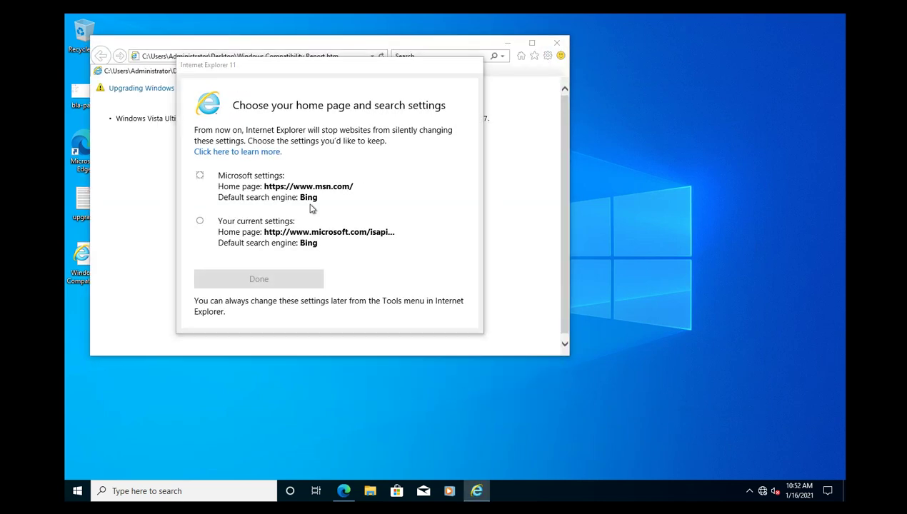
{"action": "left_click", "coordinate": [275, 189]}
{"action": "left_click", "coordinate": [280, 278]}
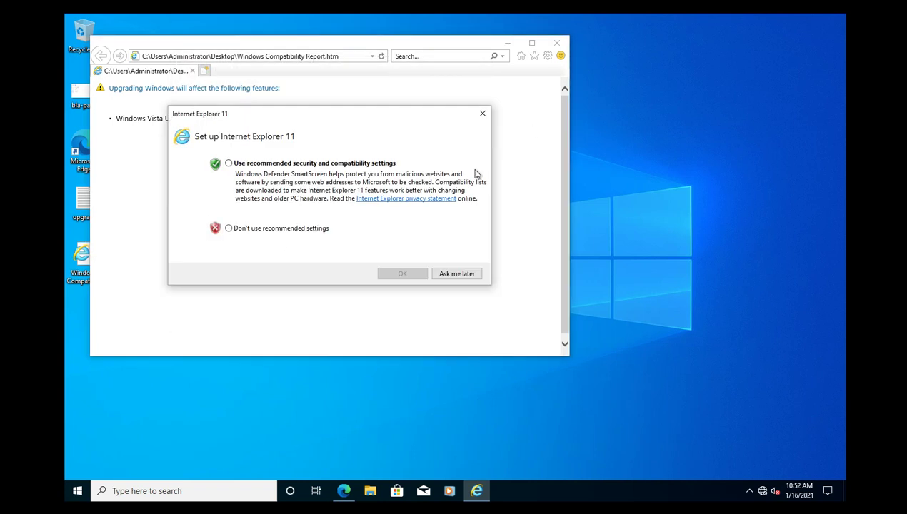
{"action": "left_click", "coordinate": [336, 164]}
{"action": "left_click", "coordinate": [402, 274]}
View the About Internet Explorer information, close the extra welcome tab and exit Internet Explorer
{"action": "left_click", "coordinate": [548, 56]}
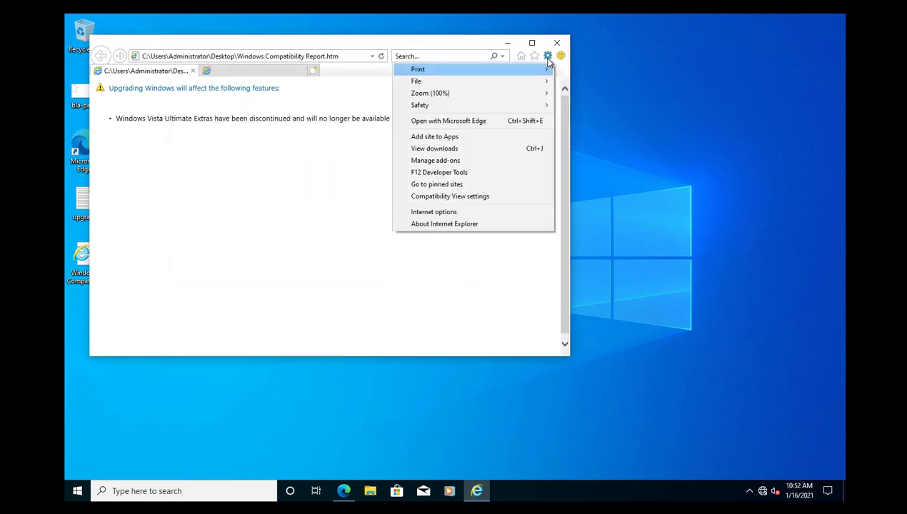
{"action": "left_click", "coordinate": [476, 226]}
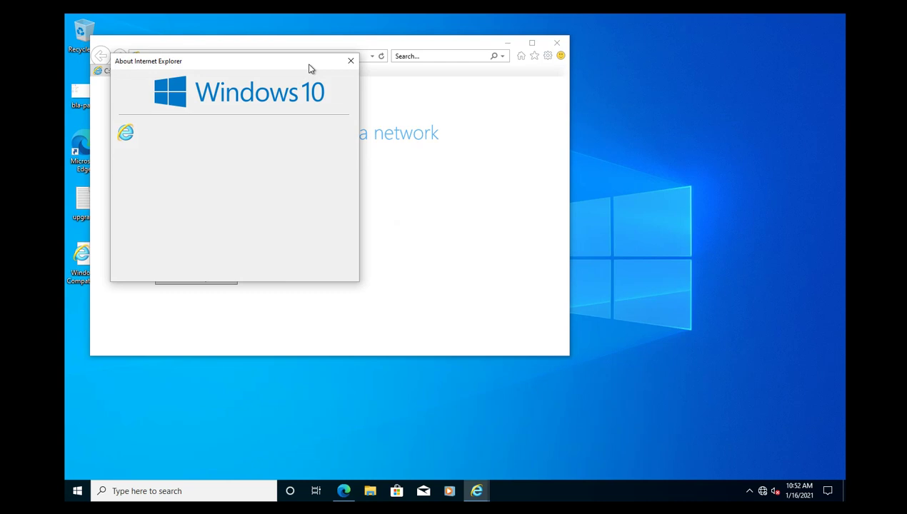
{"action": "left_click", "coordinate": [350, 61]}
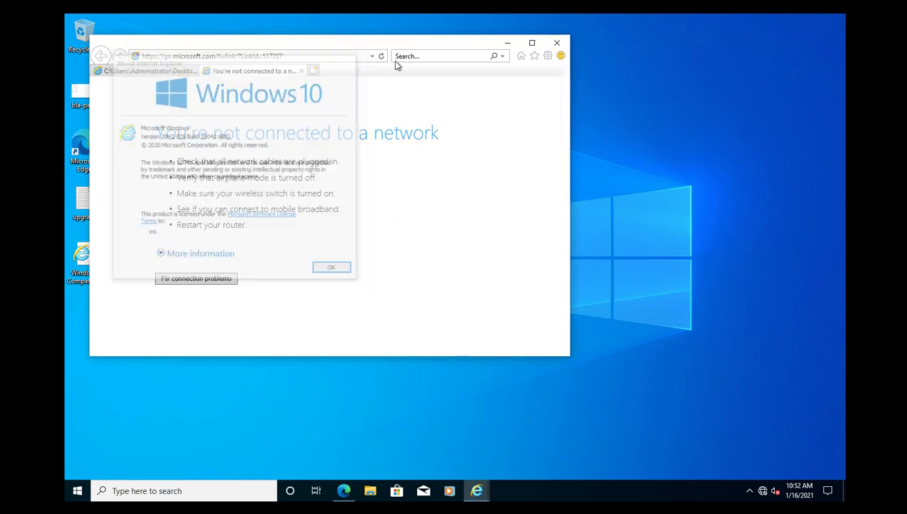
{"action": "left_click", "coordinate": [301, 71]}
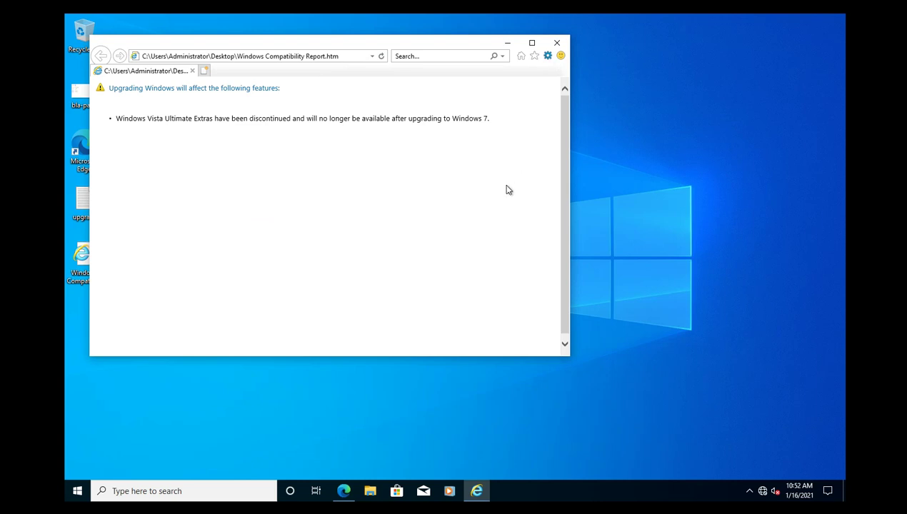
{"action": "key", "text": "alt+x"}
{"action": "left_click", "coordinate": [491, 209]}
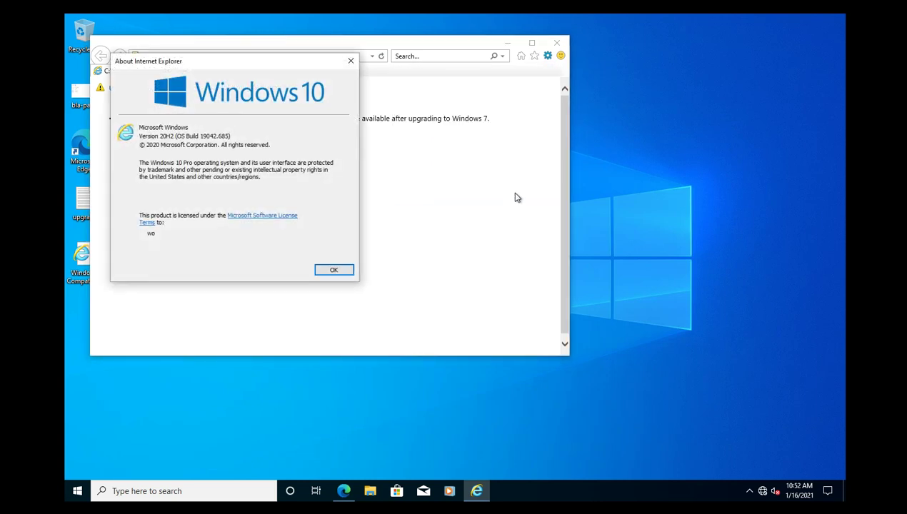
{"action": "left_click", "coordinate": [333, 271]}
{"action": "left_click", "coordinate": [556, 43]}
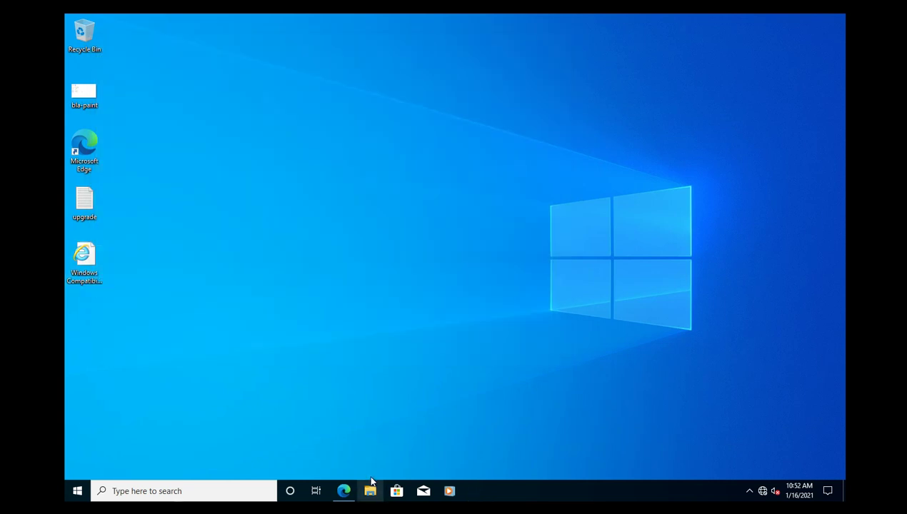
Examine the properties of Local Disk (C:) in This PC for used and free space
{"action": "left_click", "coordinate": [371, 484]}
{"action": "left_click", "coordinate": [210, 266]}
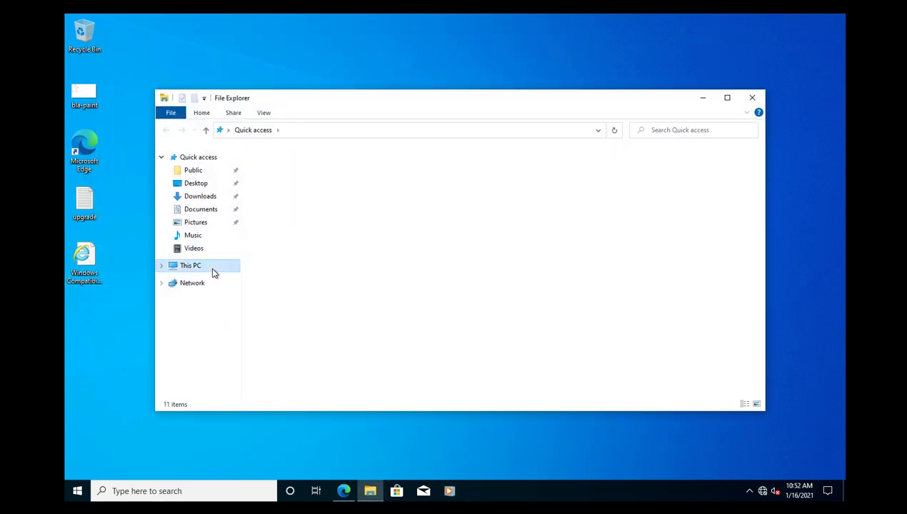
{"action": "right_click", "coordinate": [367, 352]}
{"action": "right_click", "coordinate": [424, 290]}
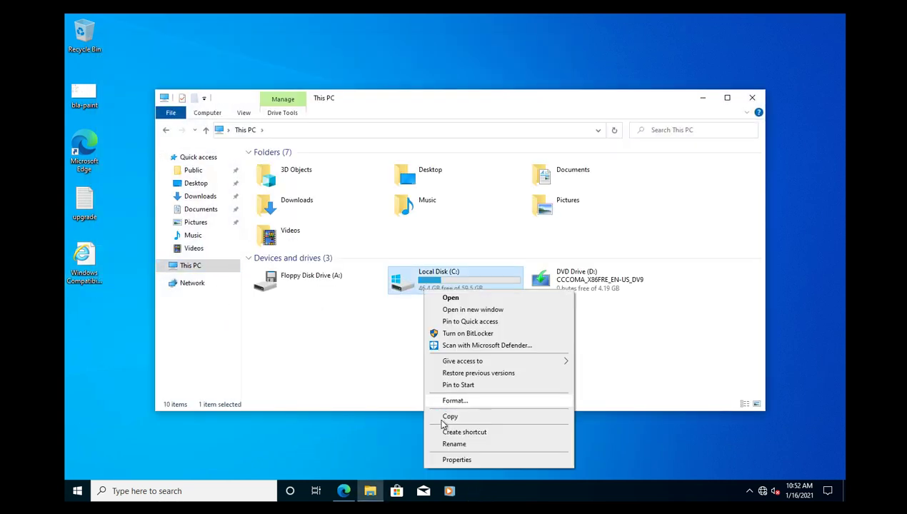
{"action": "left_click", "coordinate": [457, 459]}
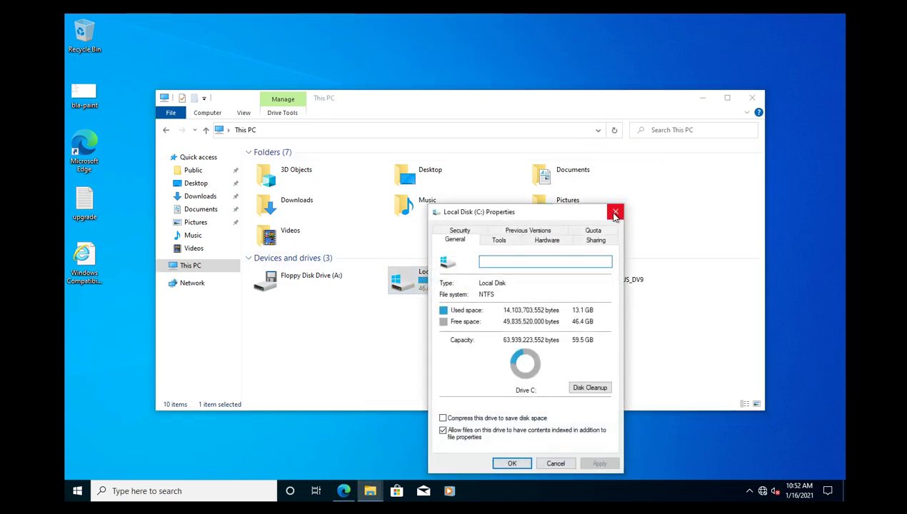
{"action": "left_click", "coordinate": [615, 214]}
Close File Explorer and view the computer's basic system information
{"action": "right_click", "coordinate": [371, 370]}
{"action": "key", "text": "Escape"}
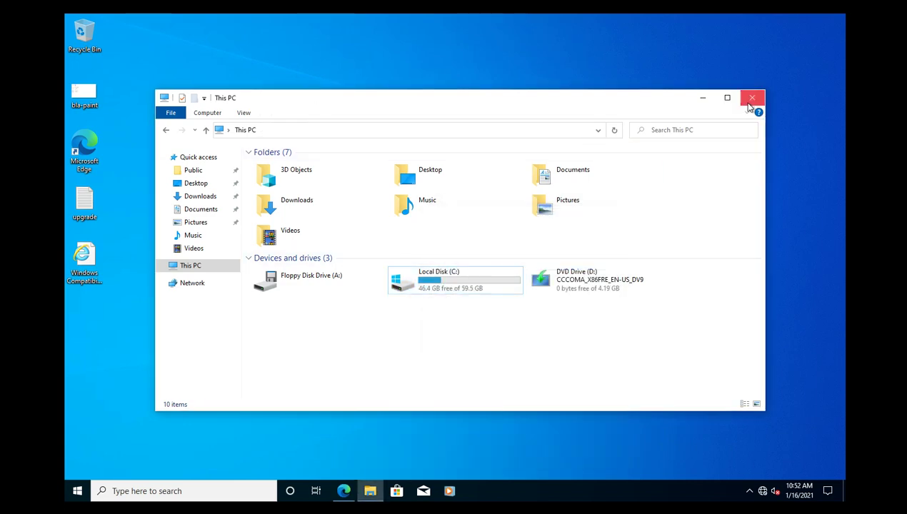
{"action": "left_click", "coordinate": [750, 104]}
{"action": "key", "text": "super+Pause"}
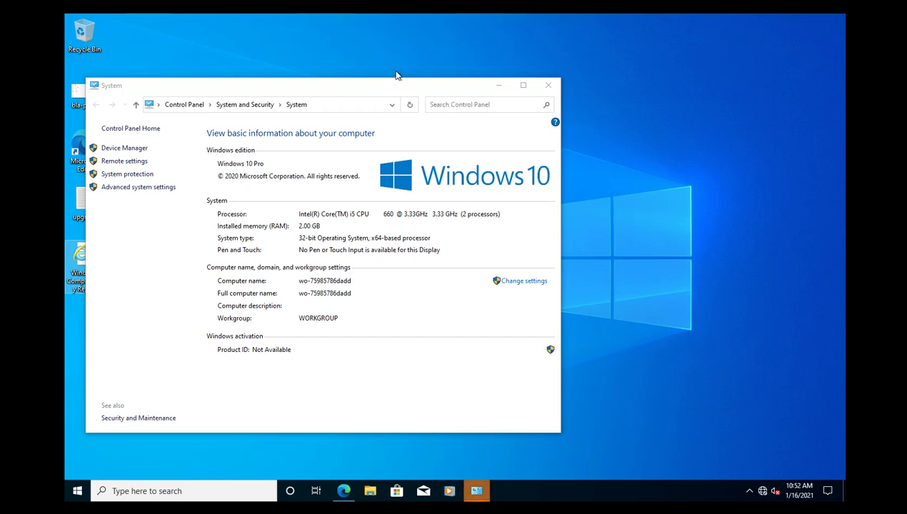
Run winver to view the Windows version details and place the About Windows dialog beside the System window for comparison
{"action": "left_click_drag", "start_coordinate": [396, 84], "coordinate": [444, 76]}
{"action": "key", "text": "super+r"}
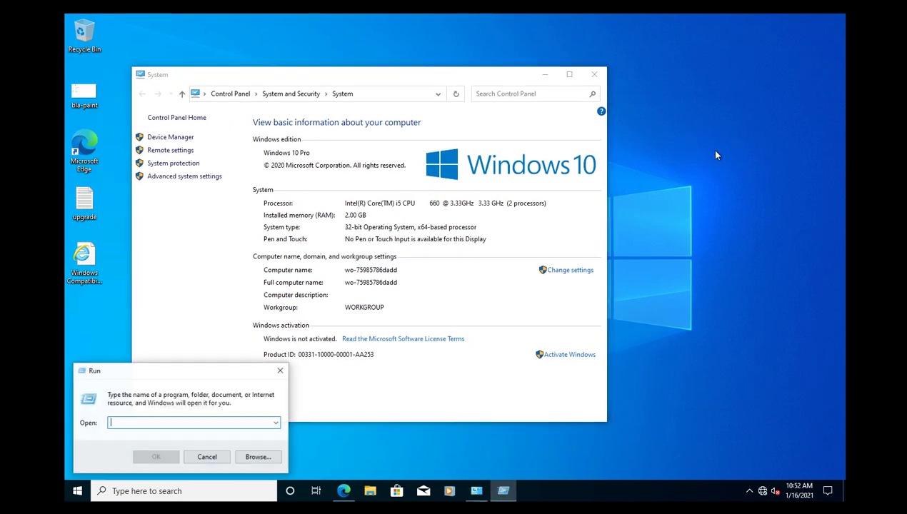
{"action": "type", "text": "winver"}
{"action": "key", "text": "Return"}
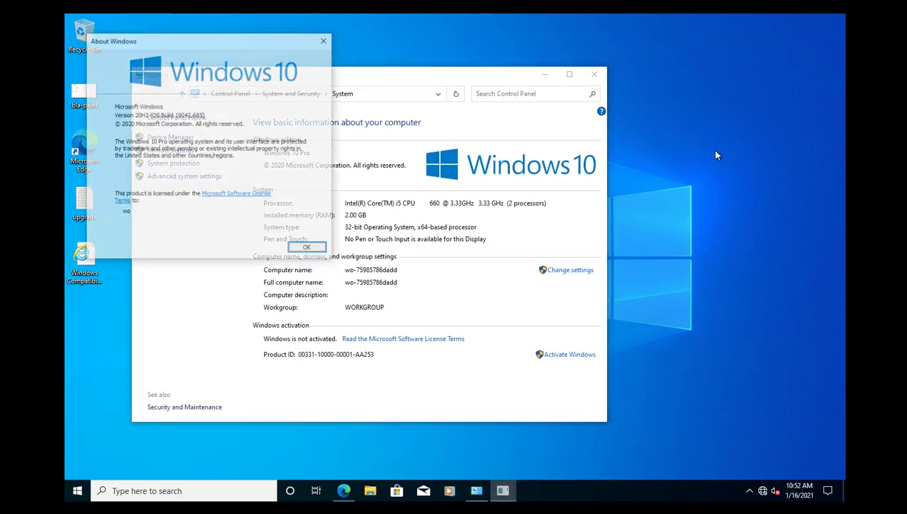
{"action": "left_click_drag", "start_coordinate": [149, 41], "coordinate": [672, 77]}
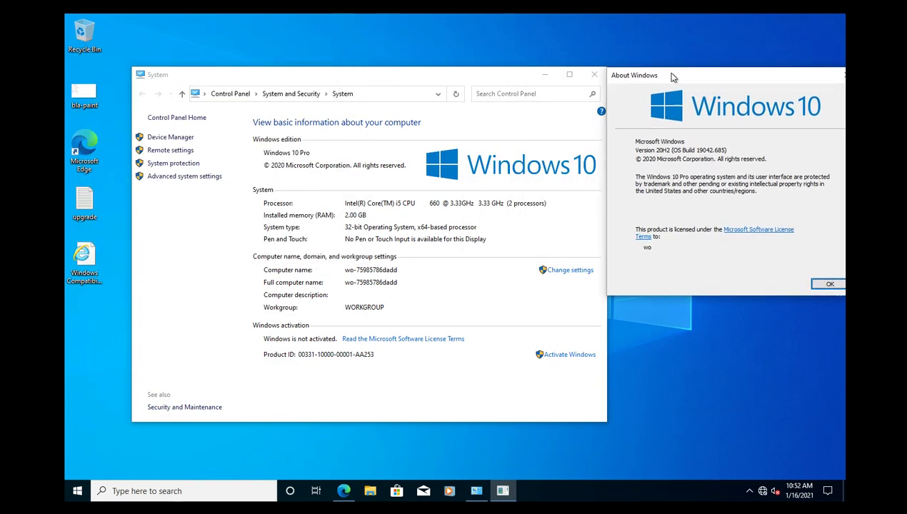
{"action": "left_click_drag", "start_coordinate": [485, 77], "coordinate": [453, 77]}
{"action": "left_click_drag", "start_coordinate": [617, 77], "coordinate": [593, 77]}
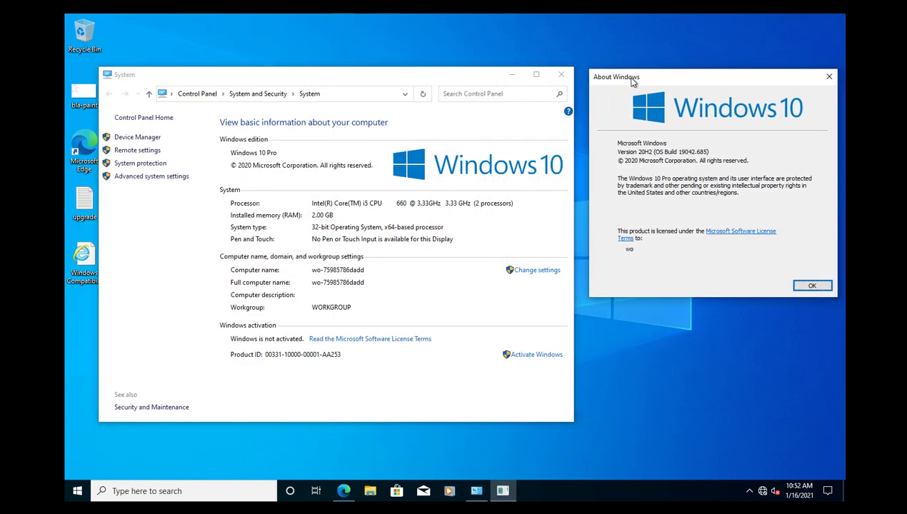
{"action": "left_click_drag", "start_coordinate": [427, 77], "coordinate": [420, 77]}
{"action": "left_click", "coordinate": [643, 81]}
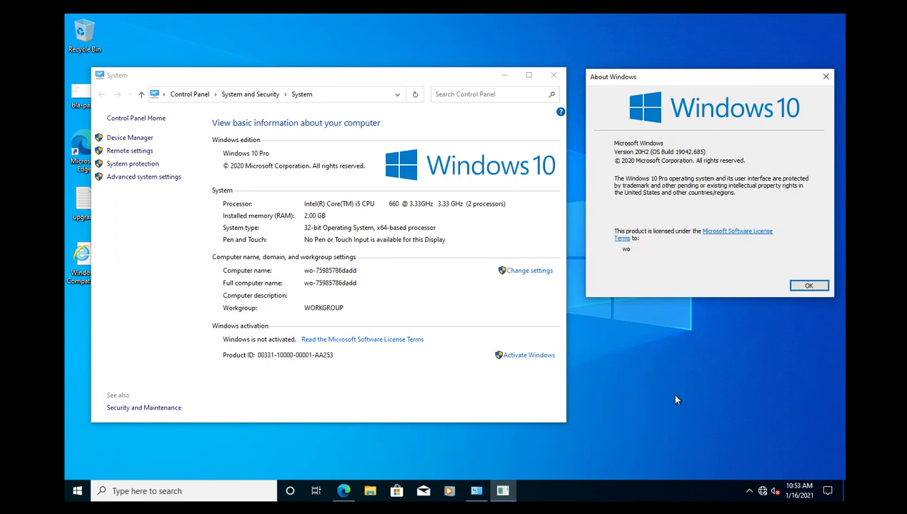
Dismiss the About Windows dialog and close the System window
{"action": "left_click", "coordinate": [742, 231]}
{"action": "left_click", "coordinate": [815, 328]}
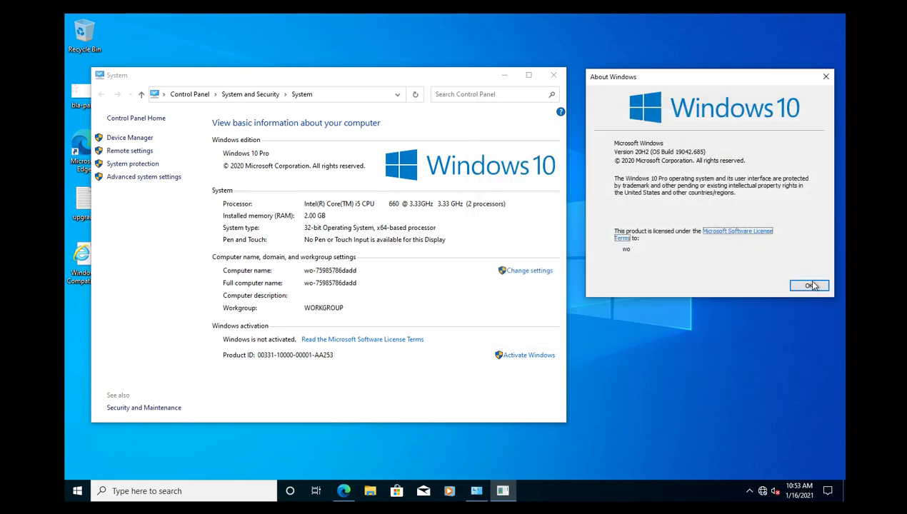
{"action": "left_click", "coordinate": [809, 284]}
{"action": "left_click", "coordinate": [548, 74]}
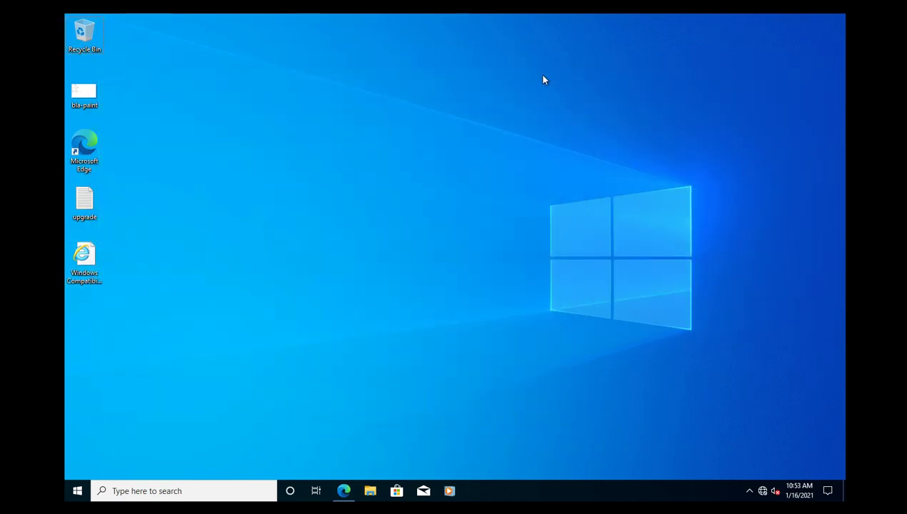
{"action": "key", "text": "super+r"}
{"action": "key", "text": "Return"}
{"action": "key", "text": "Return"}
{"action": "left_click", "coordinate": [86, 489]}
{"action": "left_click", "coordinate": [452, 361]}
{"action": "left_click", "coordinate": [211, 484]}
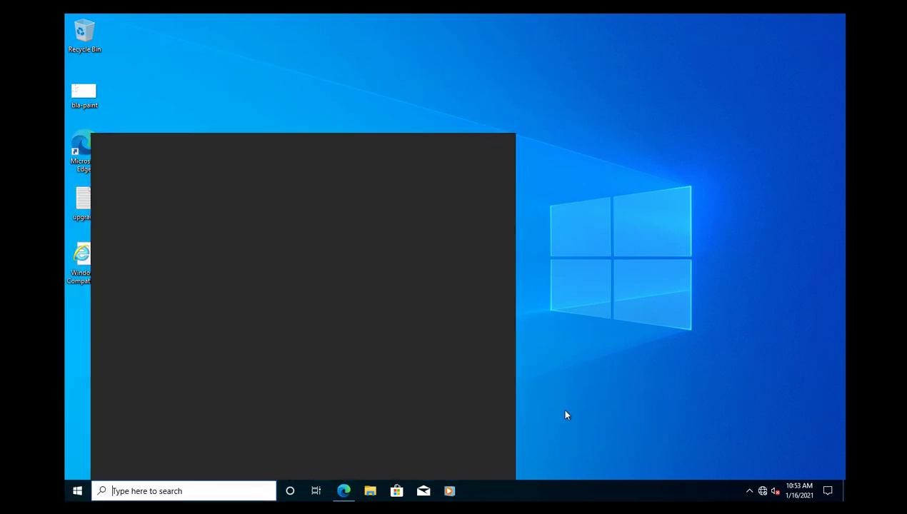
{"action": "left_click", "coordinate": [569, 408]}
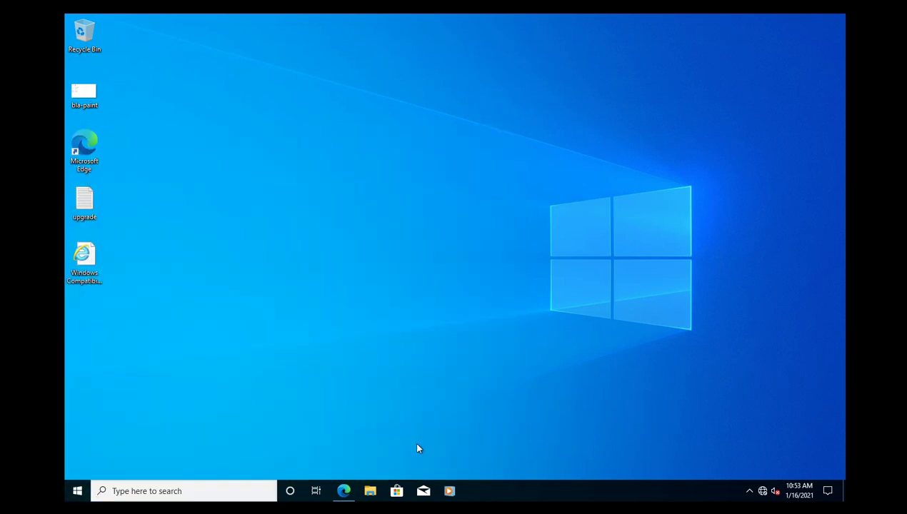
Launch Cortana and switch to the Microsoft Edge window through Task View
{"action": "left_click", "coordinate": [290, 490]}
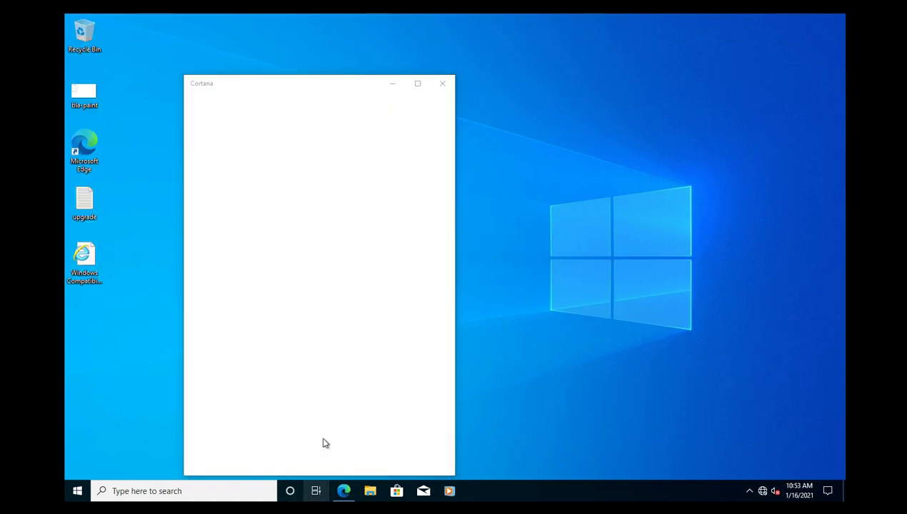
{"action": "key", "text": "super+Tab"}
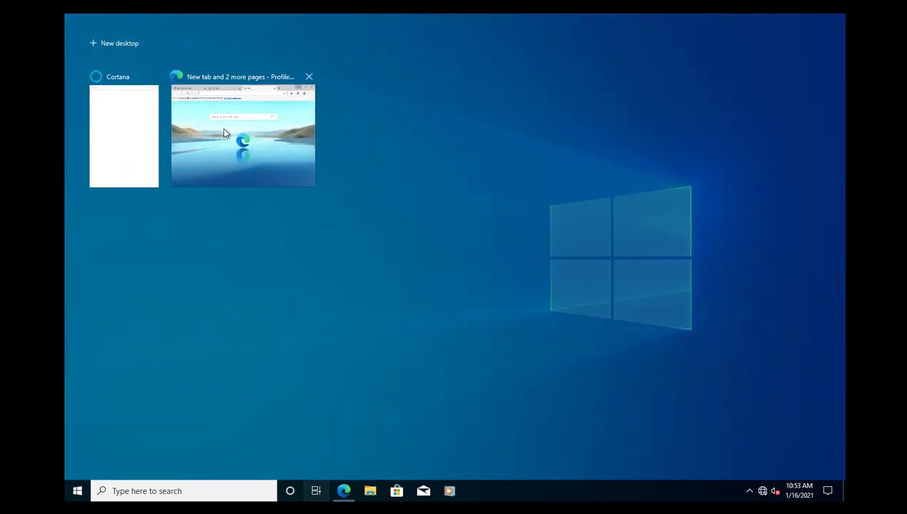
{"action": "left_click", "coordinate": [222, 127]}
Clear the desktop of the Cortana window and minimize Microsoft Edge
{"action": "left_click", "coordinate": [425, 461]}
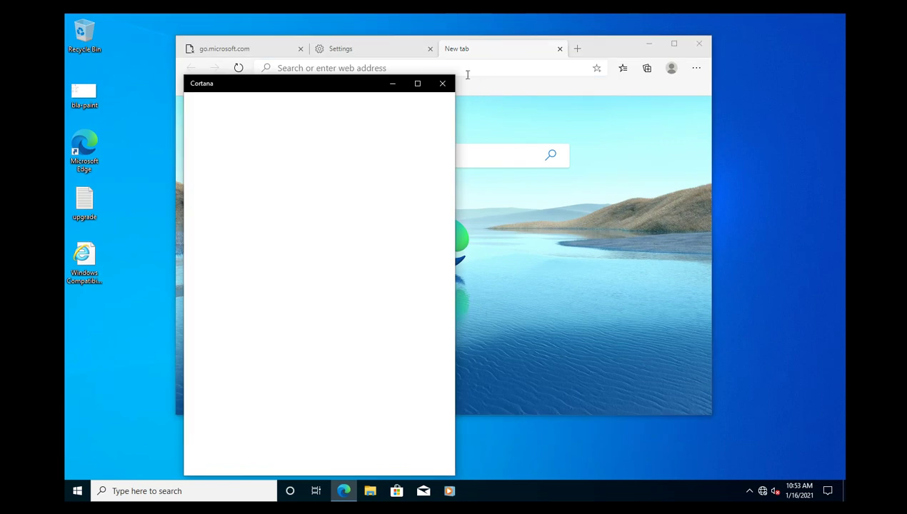
{"action": "left_click", "coordinate": [451, 51]}
{"action": "left_click", "coordinate": [651, 44]}
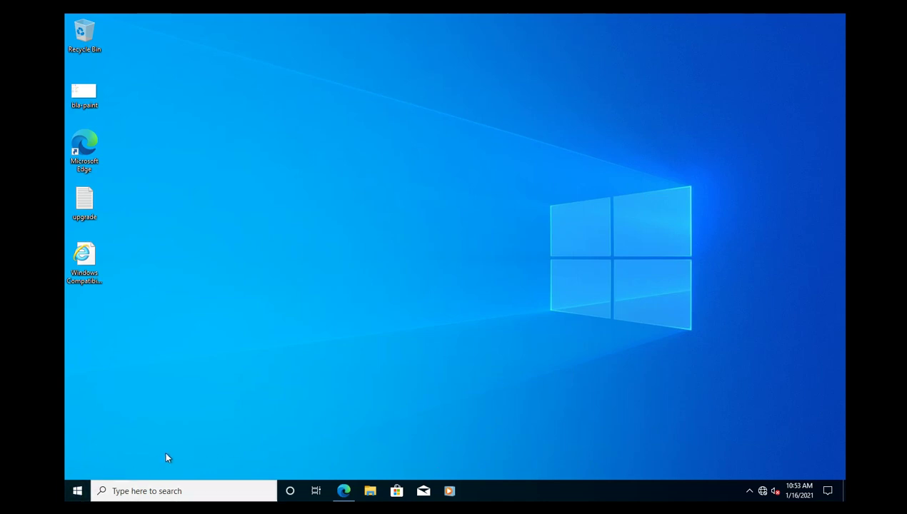
Shut down the Windows 10 computer
{"action": "key", "text": "alt+F4"}
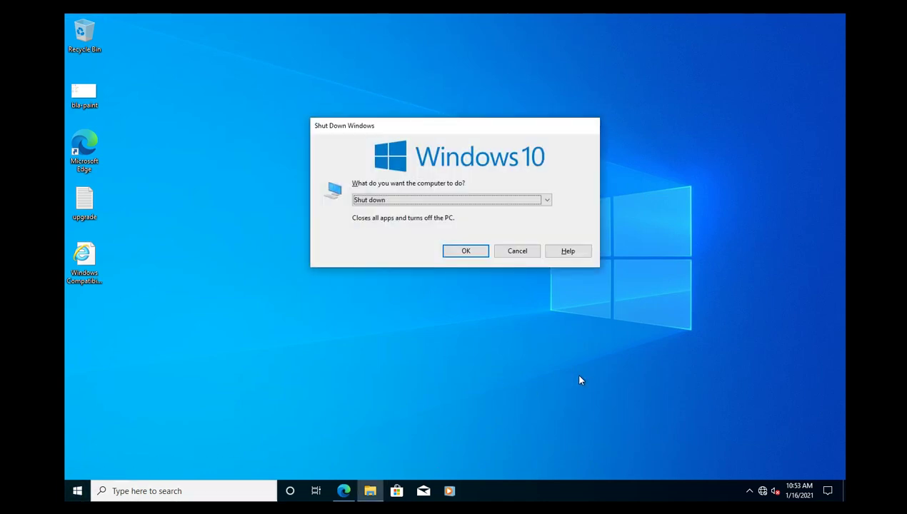
{"action": "key", "text": "Return"}
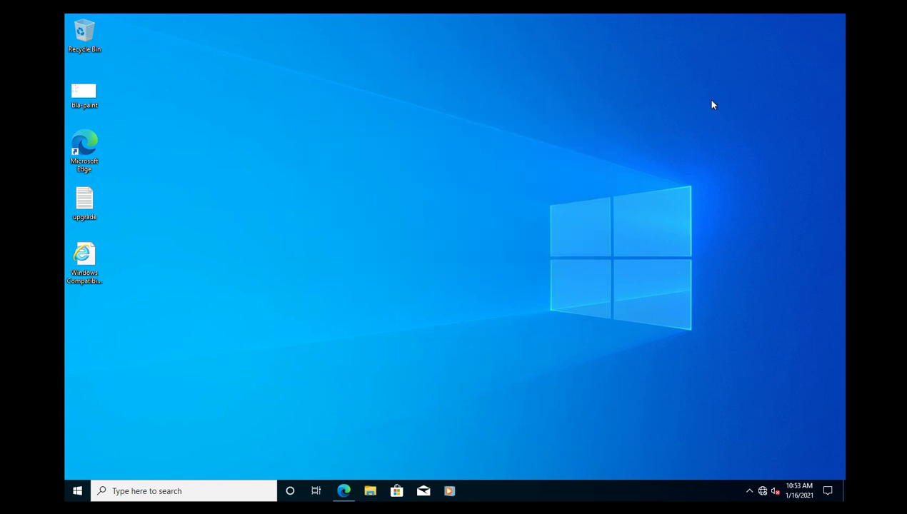